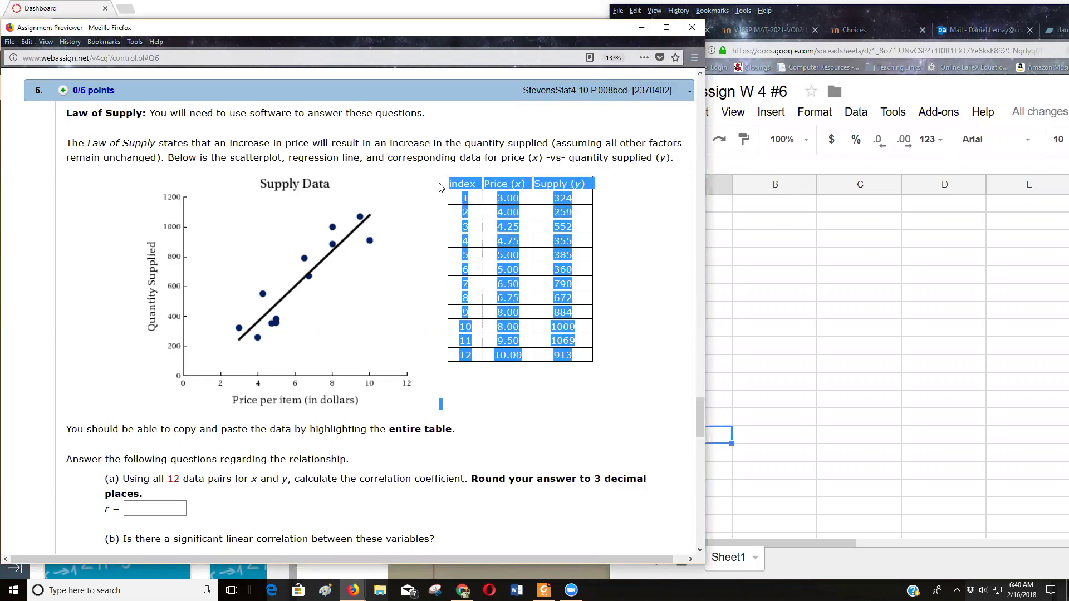
- Copy the entire index, Price (x) and Supply (y) table from question 6 of the assignment
scroll(365, 430, "down", 5)
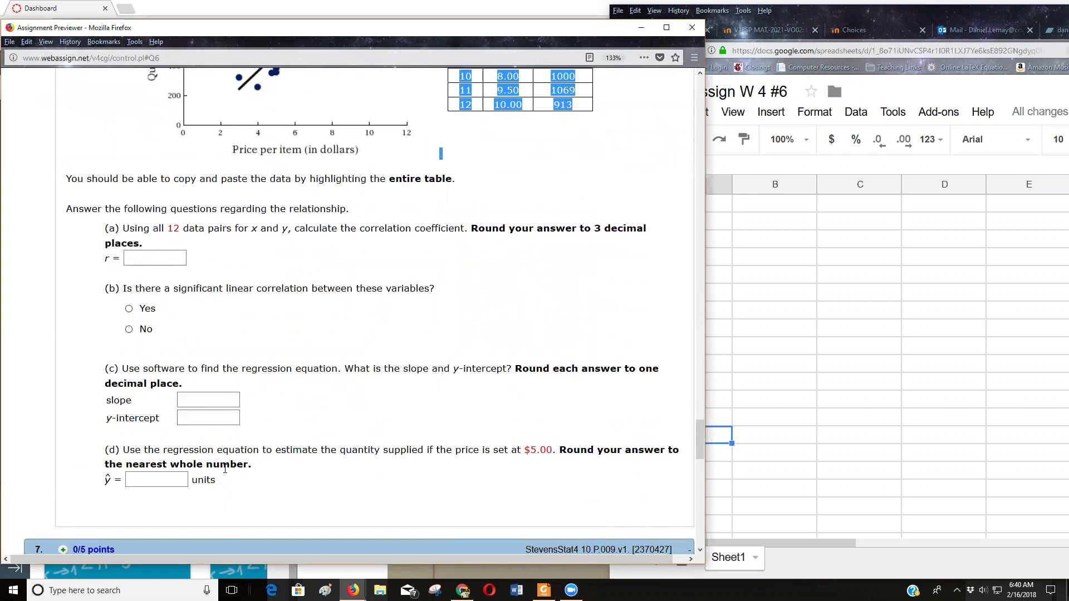
scroll(312, 440, "down", 1)
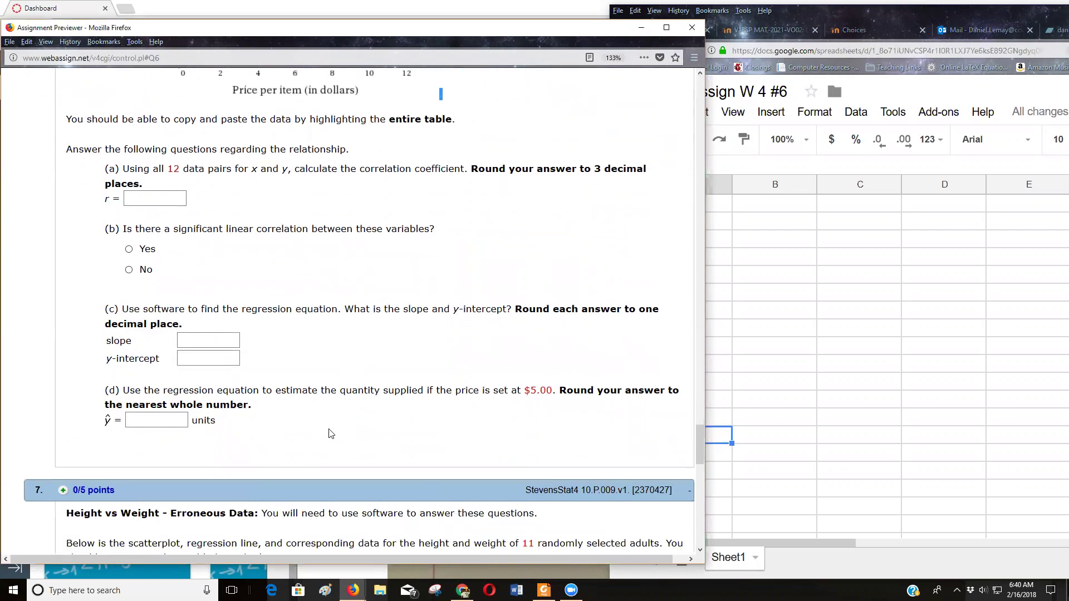
scroll(330, 429, "up", 6)
scroll(330, 410, "up", 1)
scroll(317, 412, "down", 1)
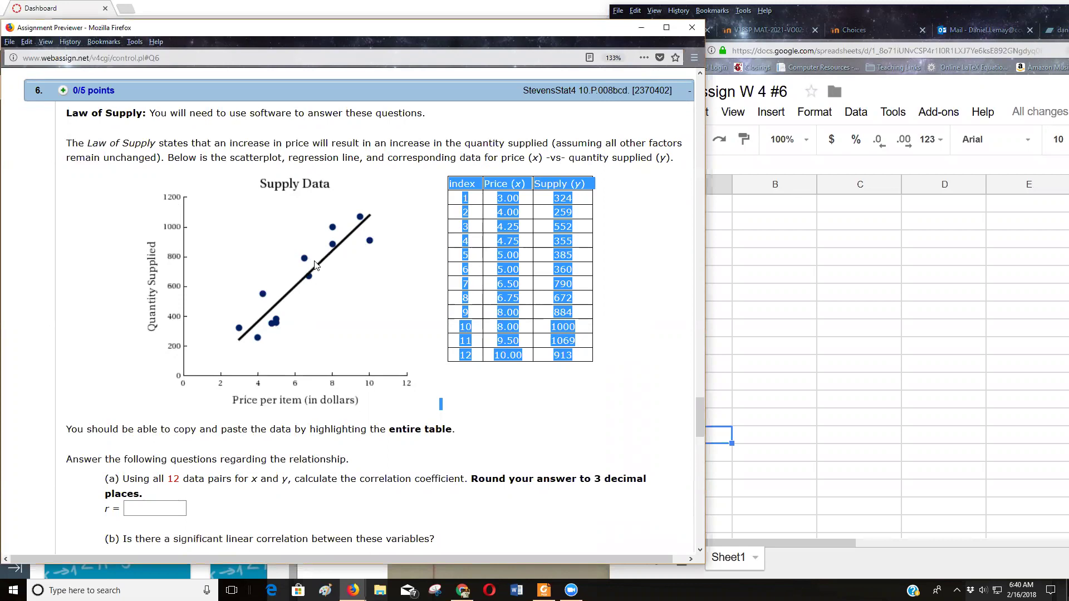
left_click(559, 309)
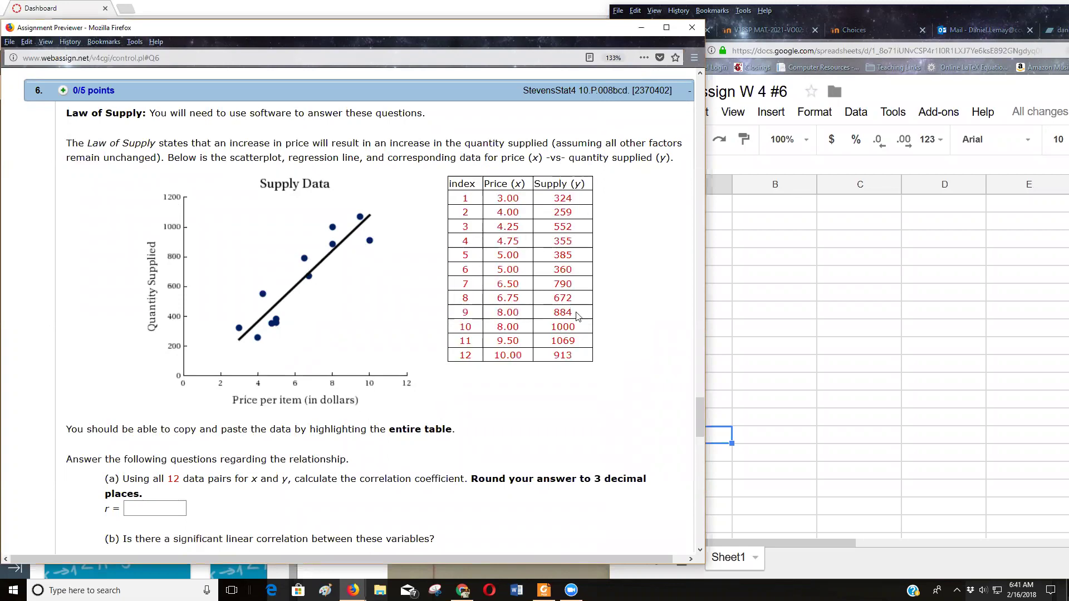
left_click_drag(567, 341, 450, 184)
key("ctrl+c")
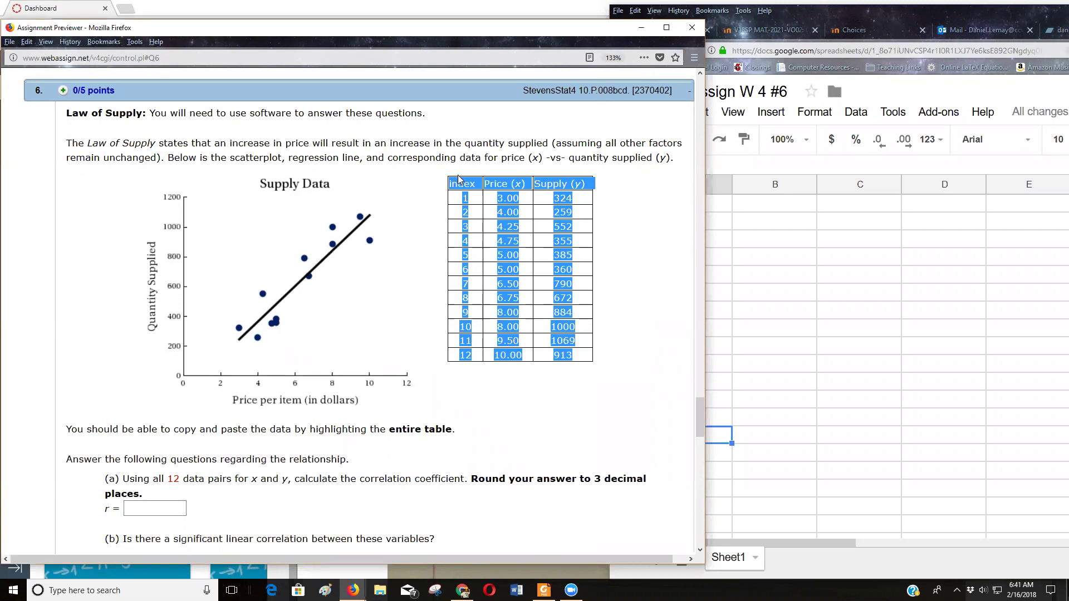
- Switch to the WebAssign W 4 #6 spreadsheet in Google Sheets and paste the copied table starting at cell A2
left_click(784, 223)
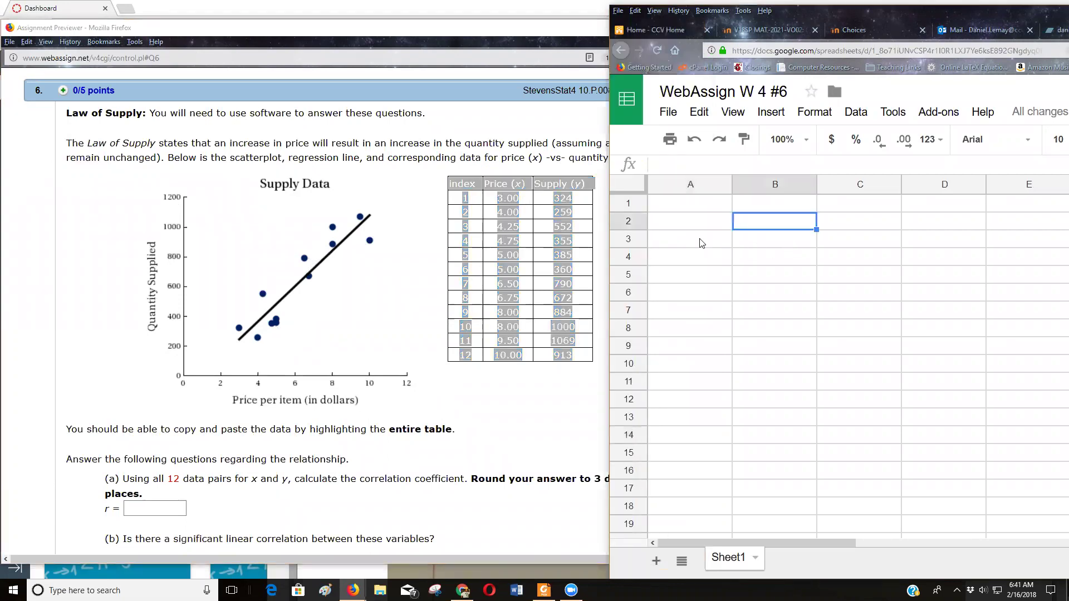
left_click(691, 227)
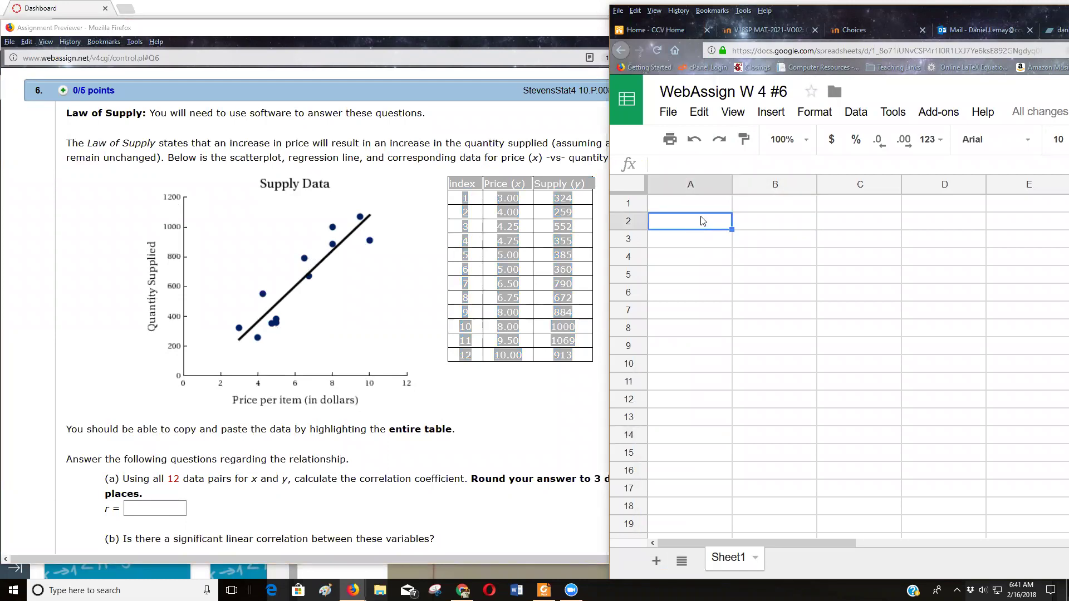
key("ctrl+v")
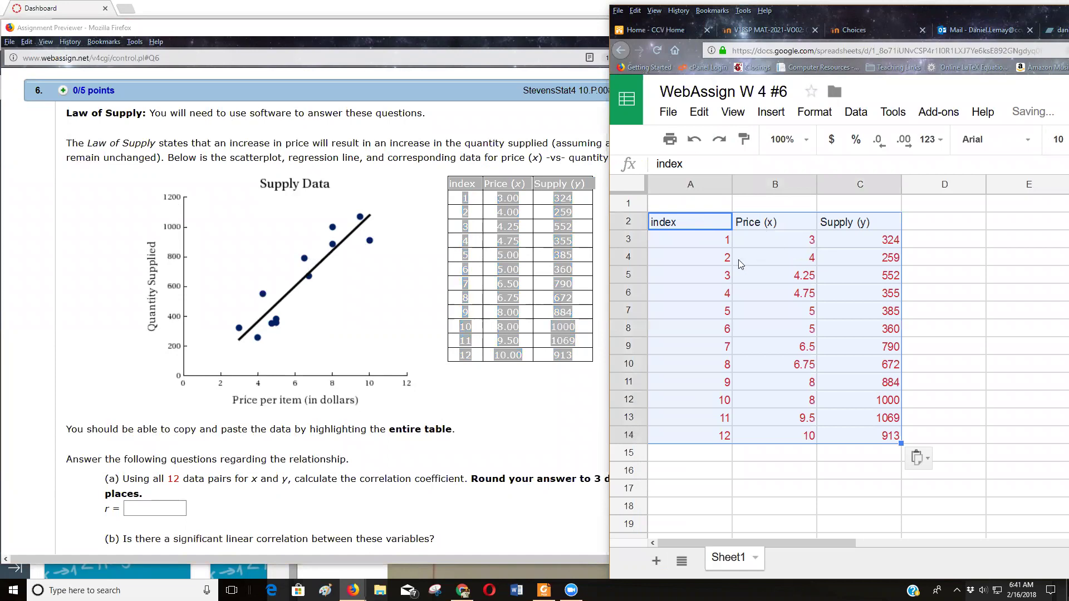
- Try pasting the table inside cell A16 while it is in edit mode, and undo that paste
left_click(752, 472)
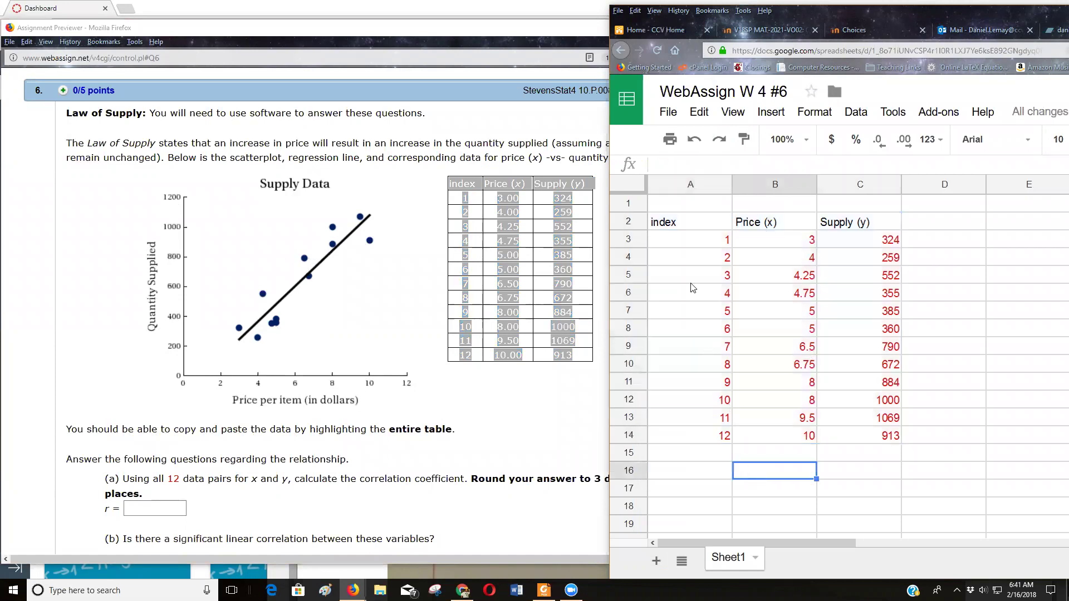
left_click(682, 473)
double_click(681, 475)
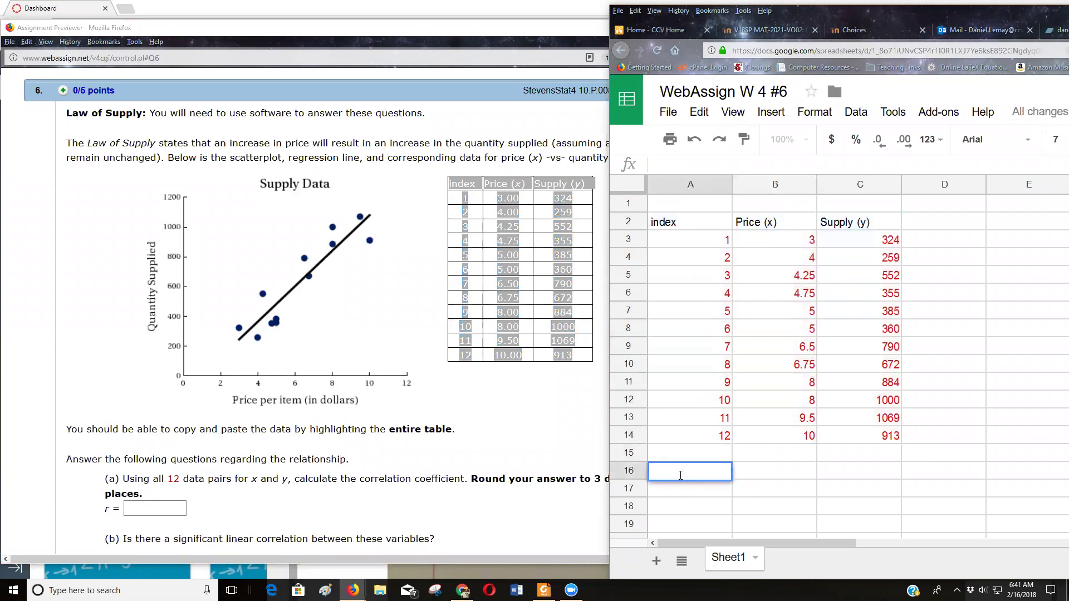
key("ctrl+v")
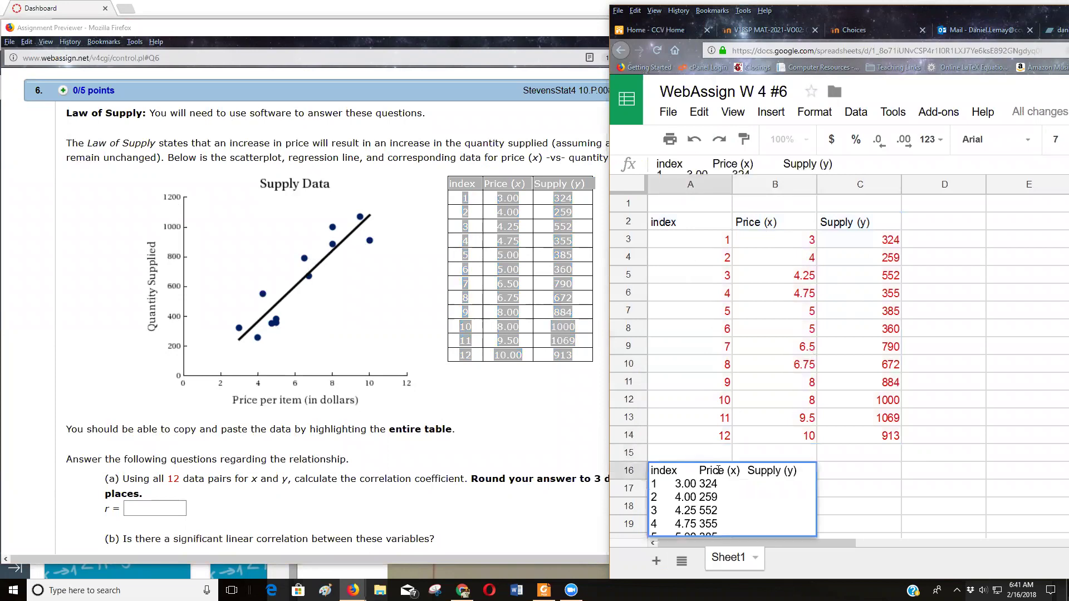
left_click(875, 470)
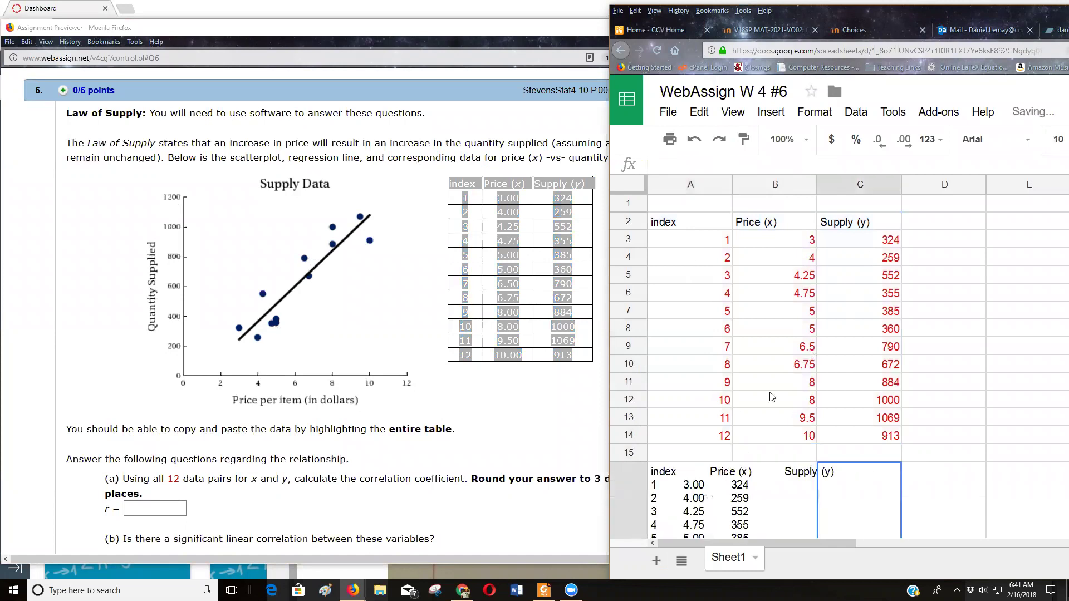
left_click(696, 144)
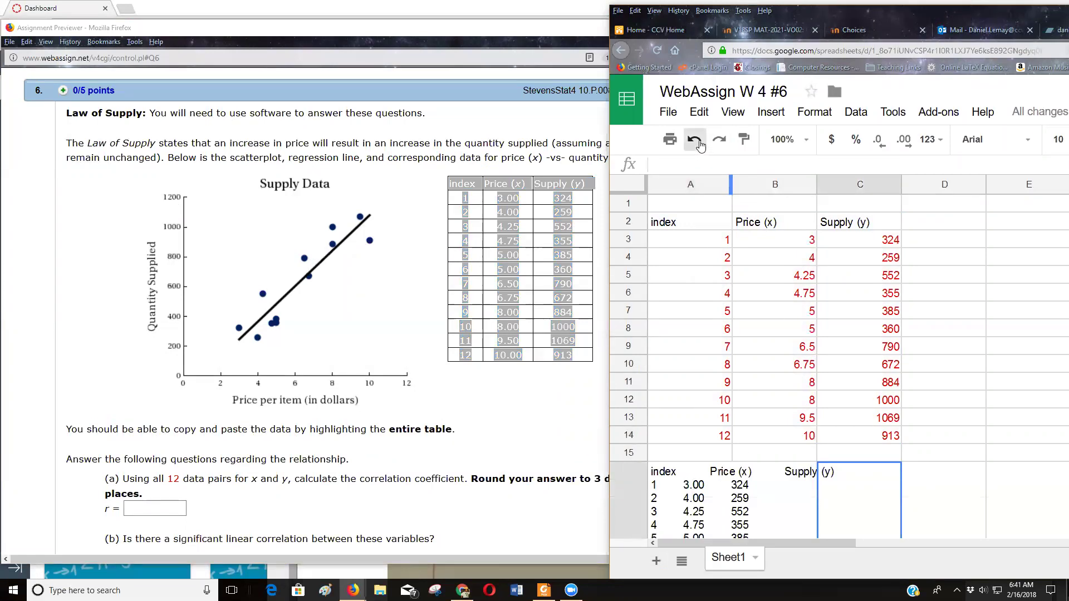
- Maximize the spreadsheet window, and review question 6 in the assignment window before returning to the spreadsheet
double_click(900, 22)
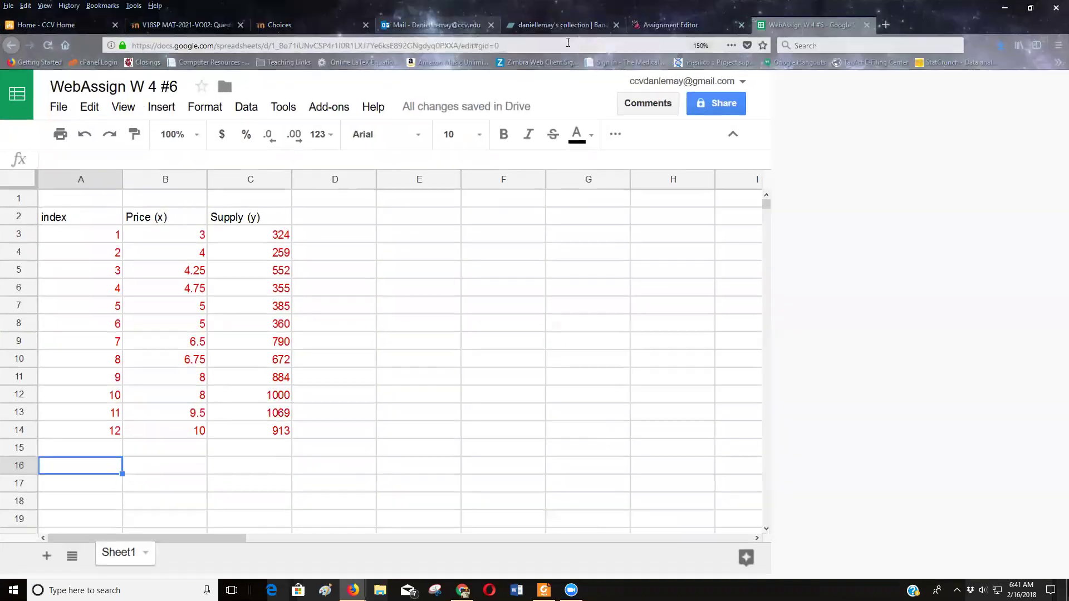
left_click(404, 234)
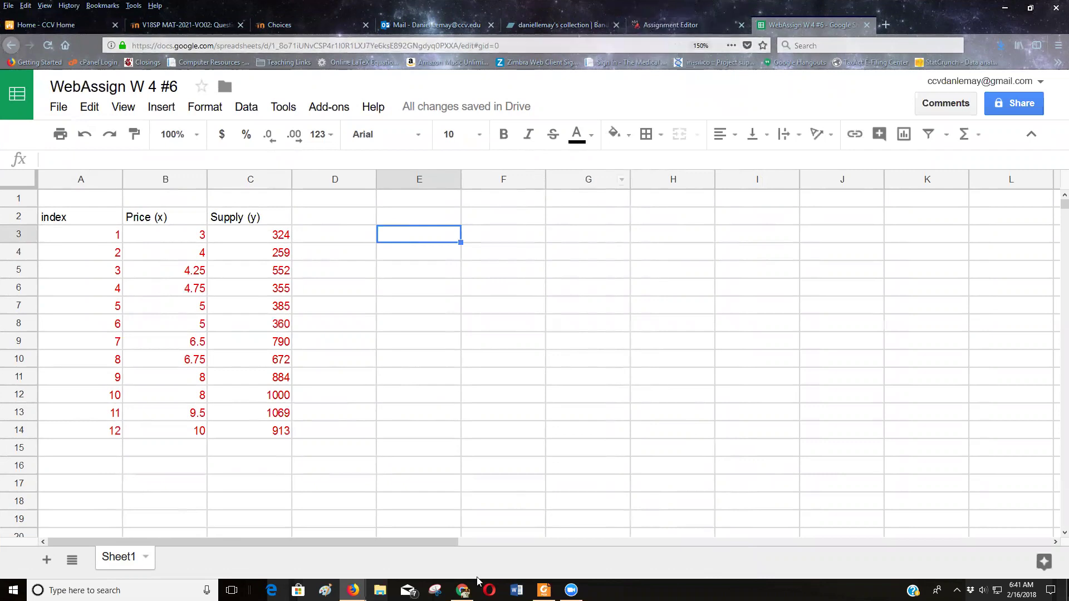
mouse_move(353, 589)
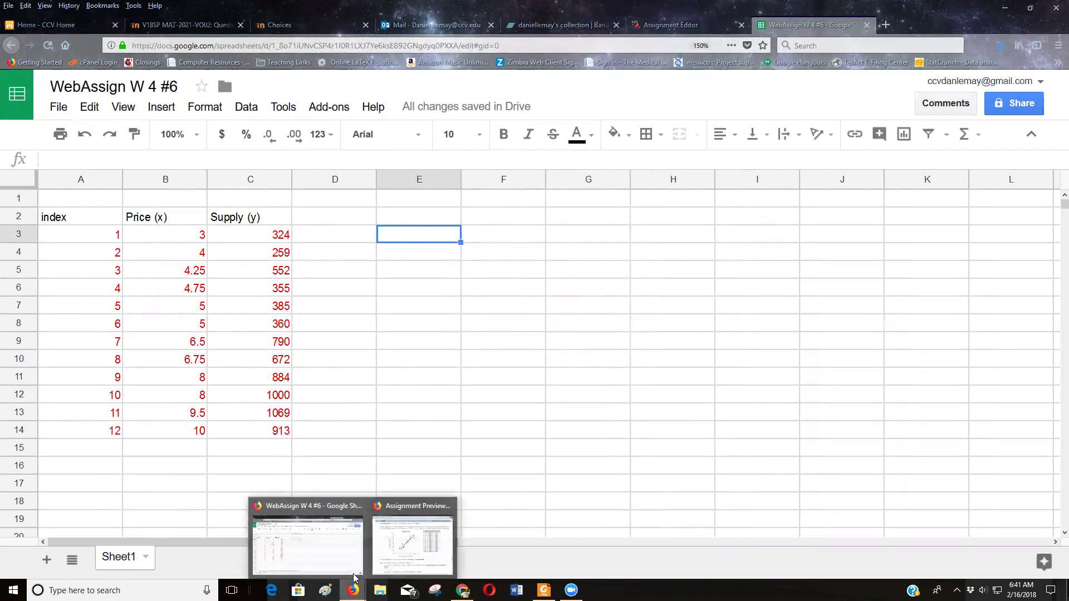
left_click(394, 543)
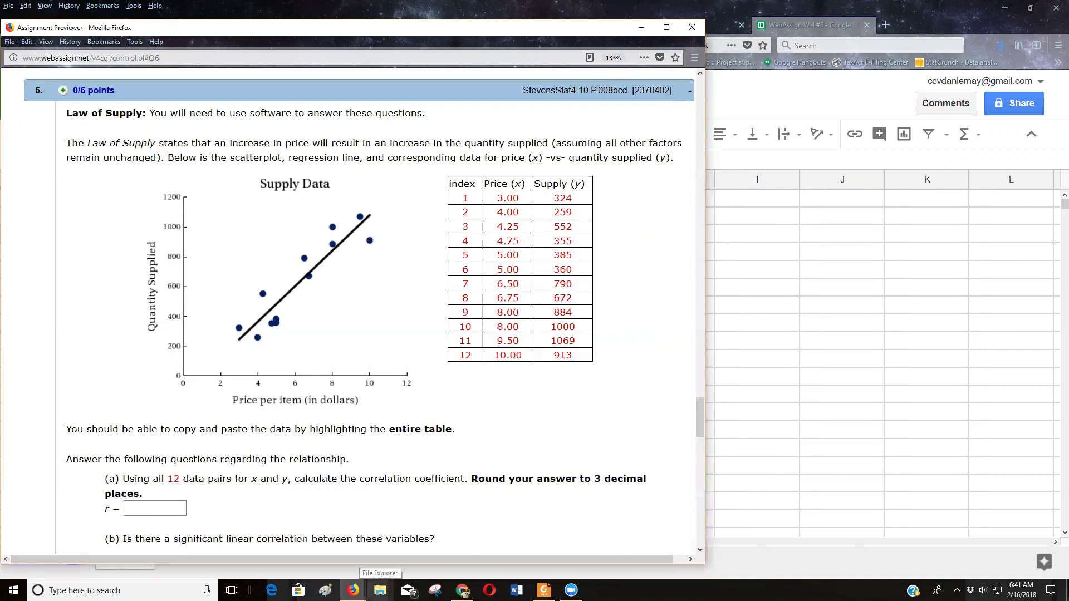
left_click(954, 381)
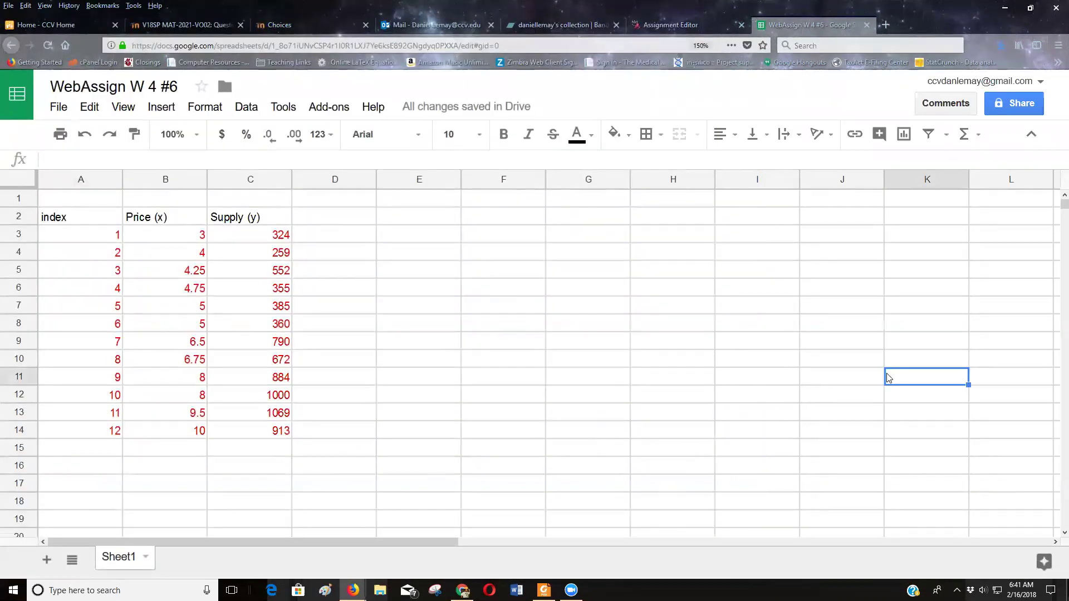
- Label cell E3 "correlation", correcting the spelling
left_click(434, 241)
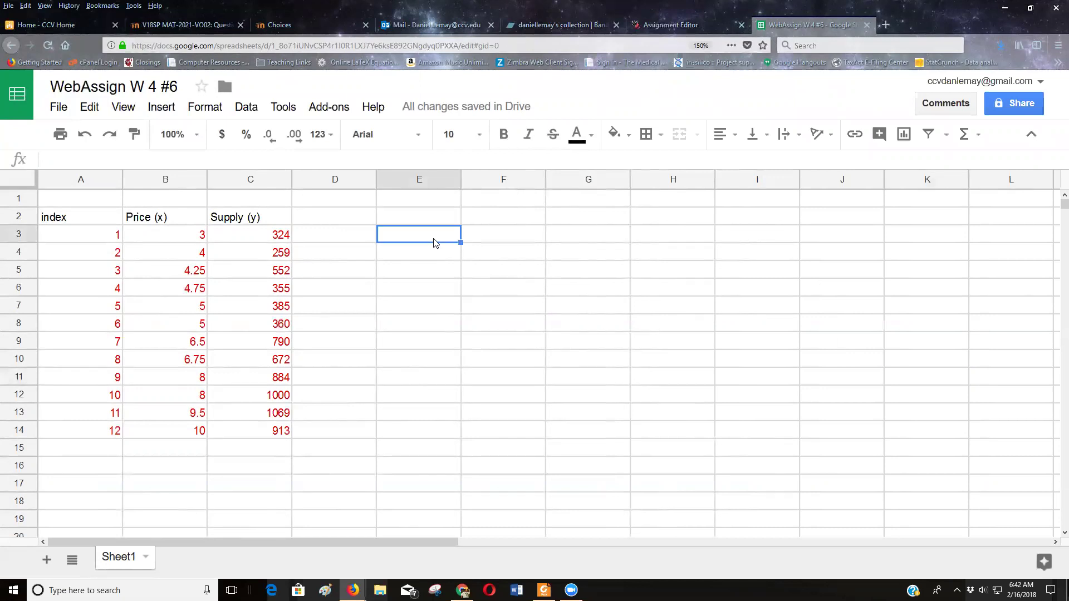
type("co")
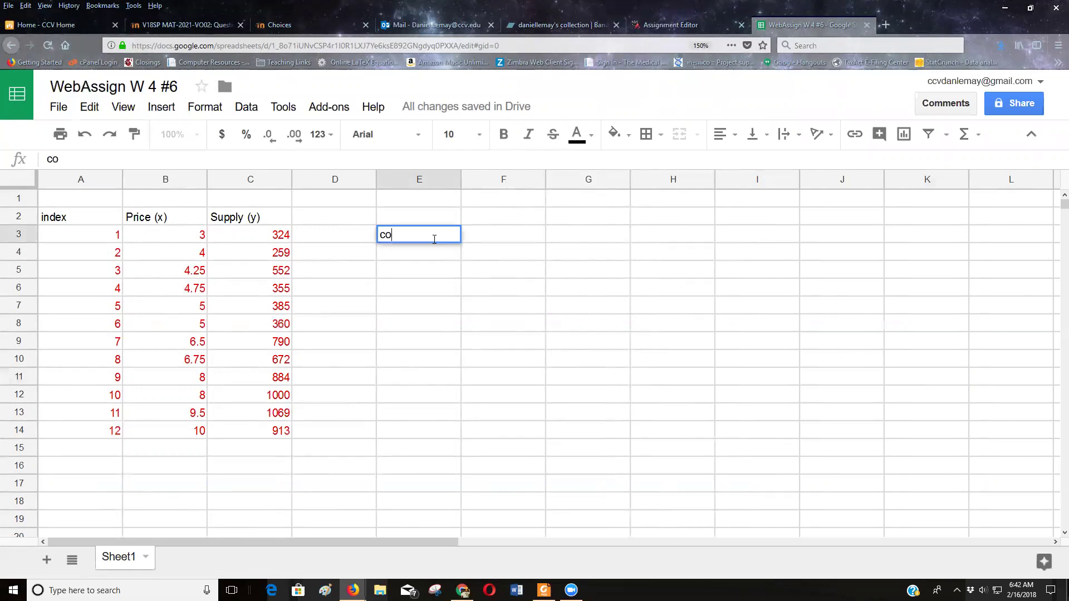
type("rreltion")
key("Tab")
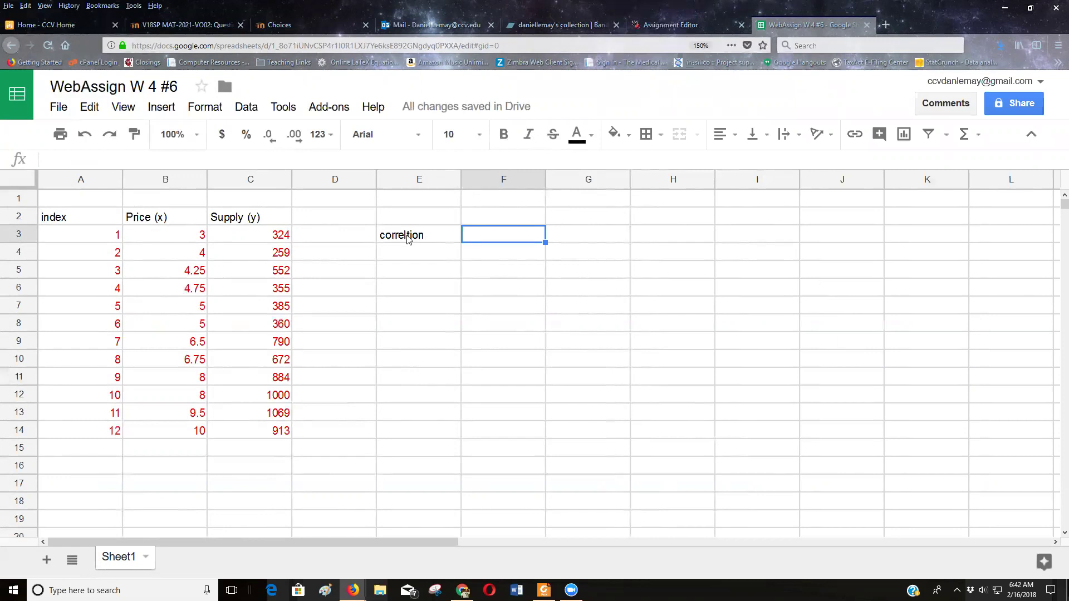
left_click(407, 237)
double_click(408, 234)
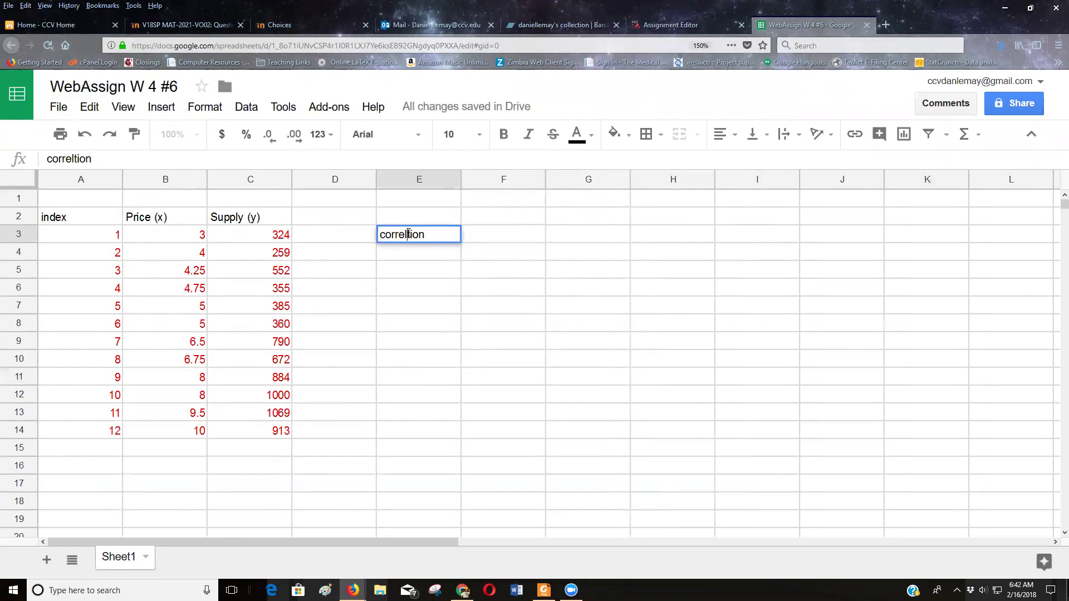
type("a")
- Calculate the correlation coefficient in cell F3 with CORREL, using supply values C3:C14 and price values B3:B14
left_click(504, 236)
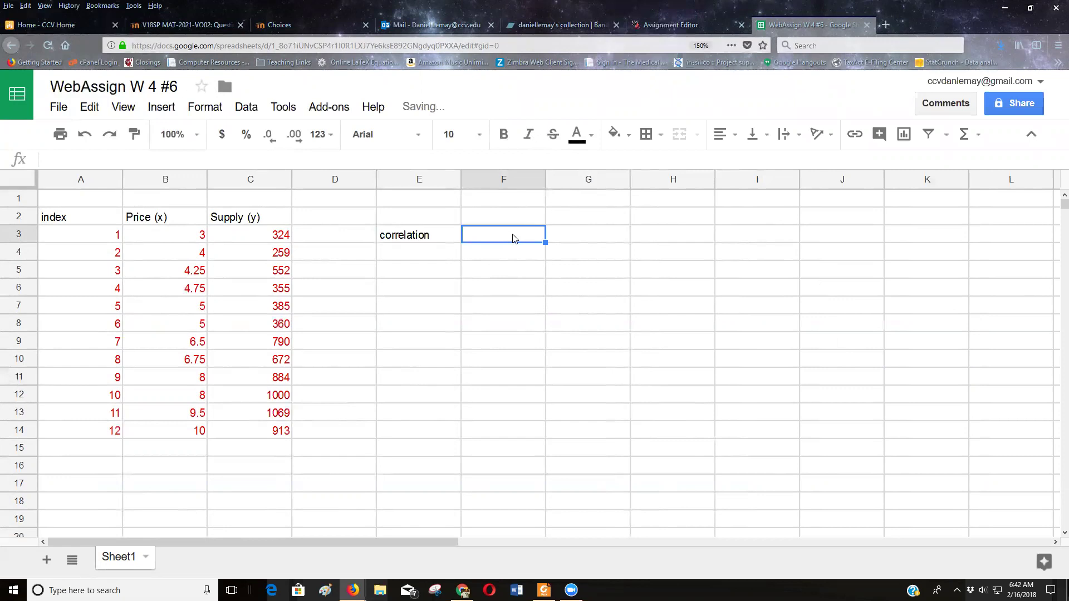
type("=")
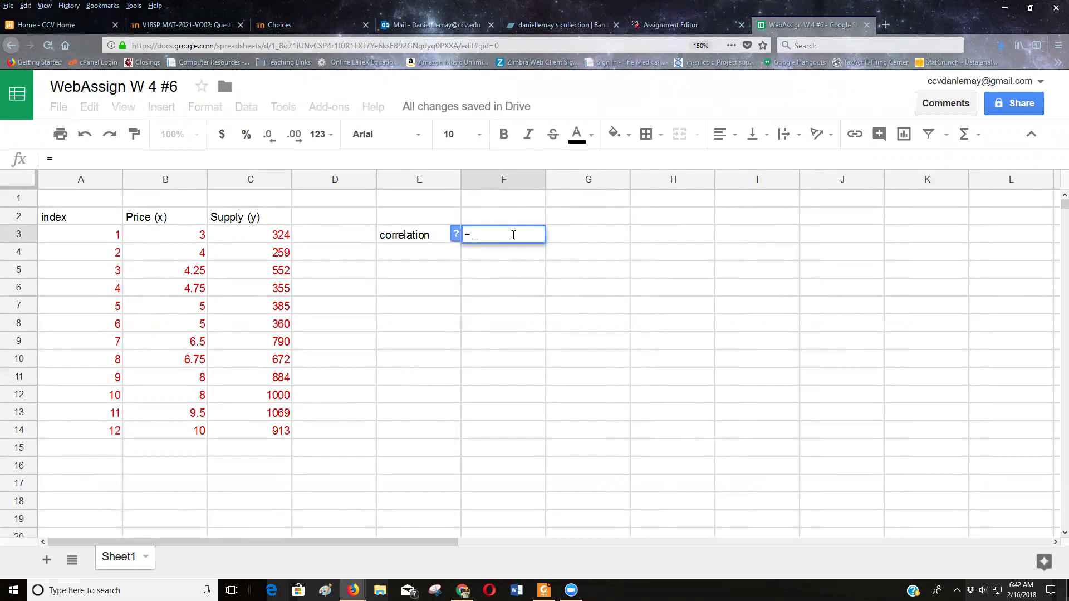
type("cor")
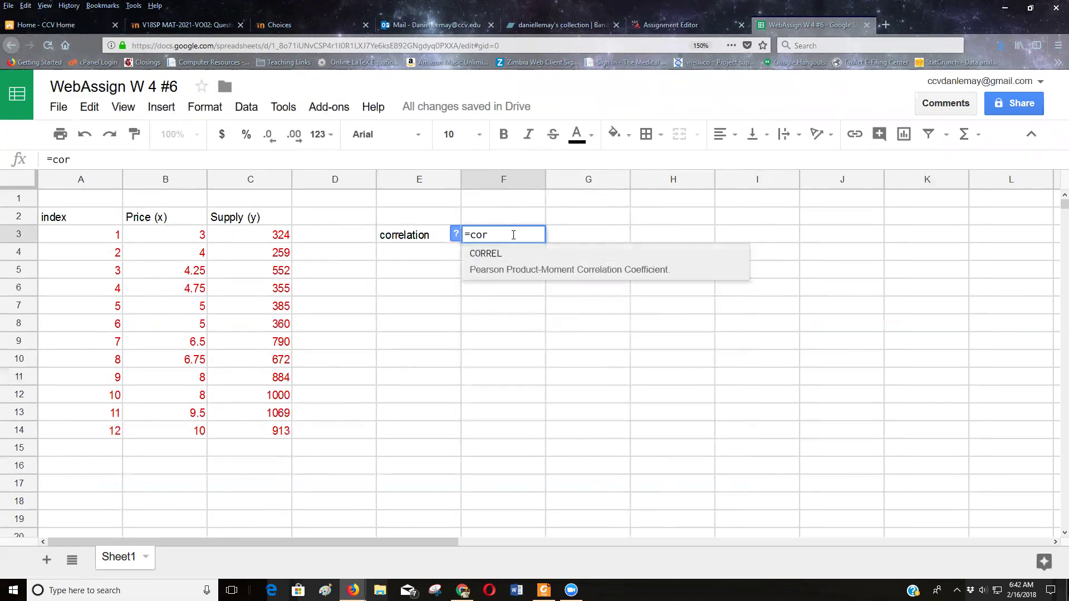
left_click(480, 262)
left_click_drag(243, 236, 259, 438)
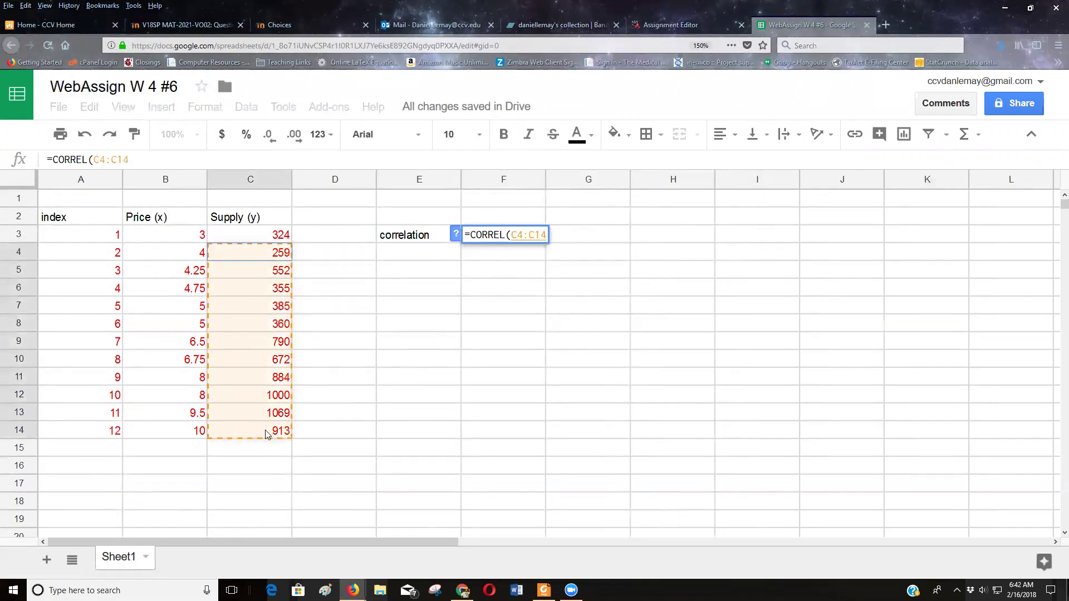
type(",")
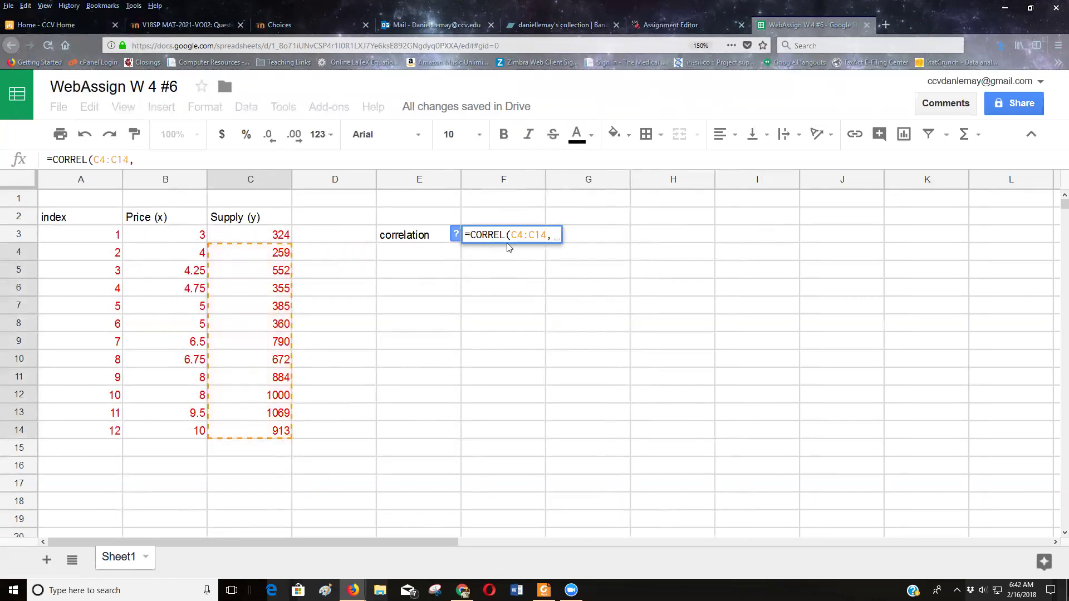
left_click(520, 234)
key("BackSpace")
type("3")
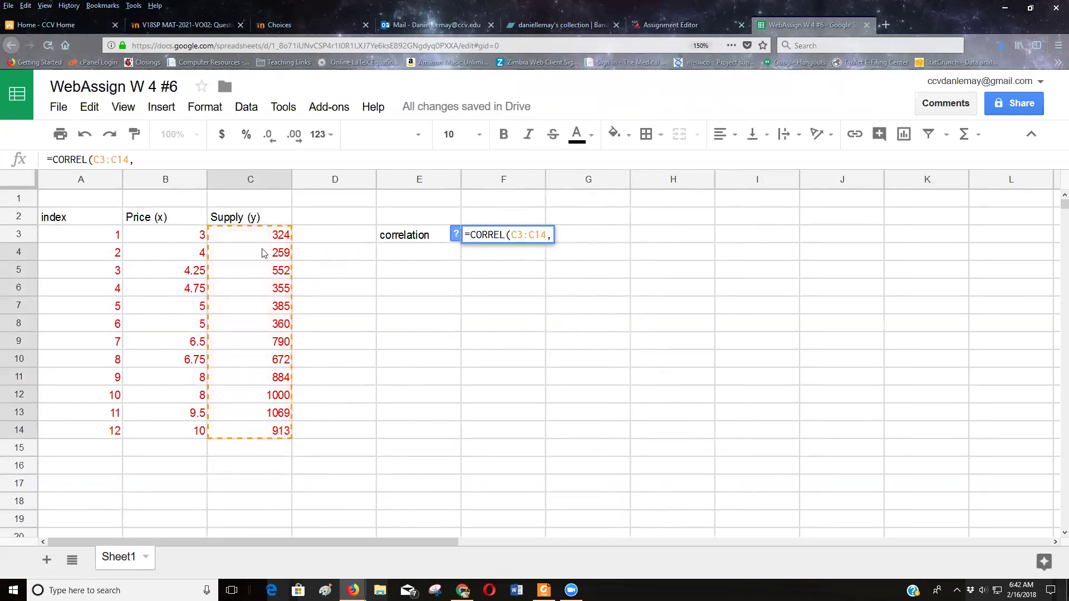
left_click(145, 238)
left_click_drag(147, 266, 149, 437)
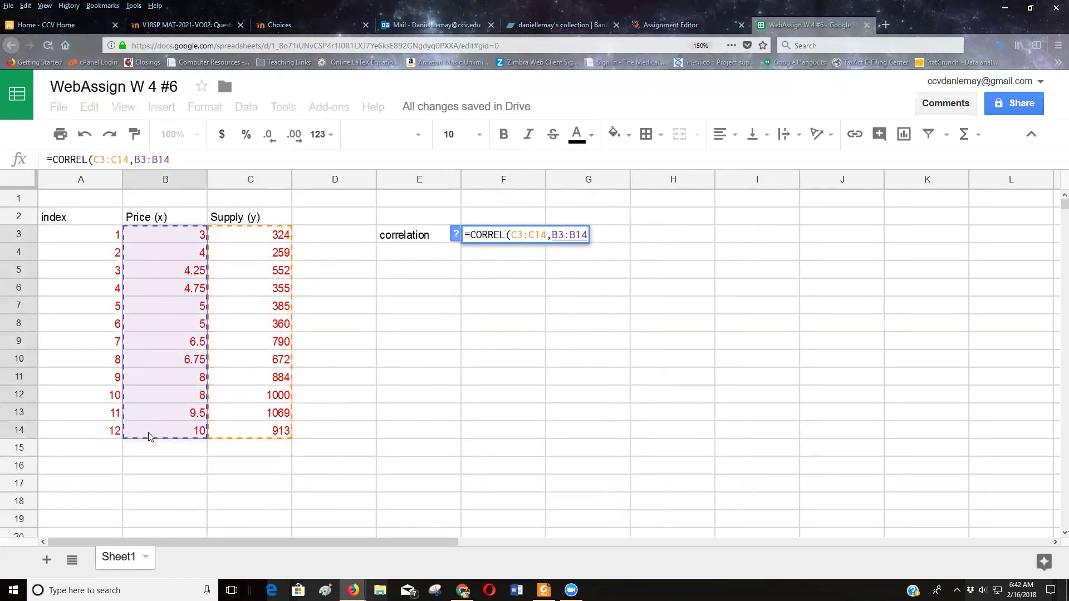
key("Return")
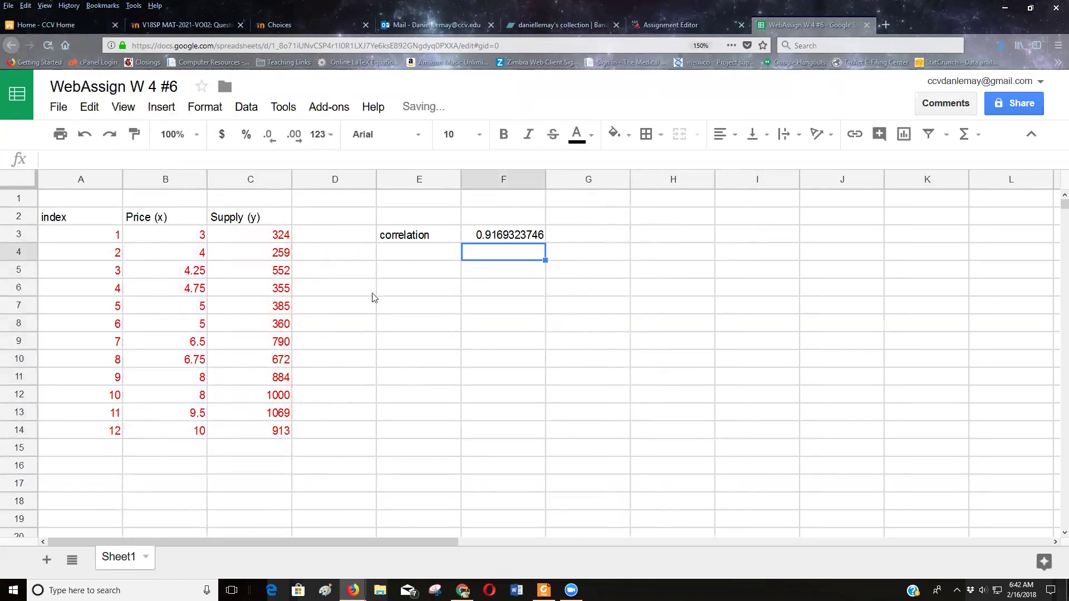
- Label cell E4 "r^2" and calculate it as a percentage in F4 with the formula =F3^2*100
left_click(422, 256)
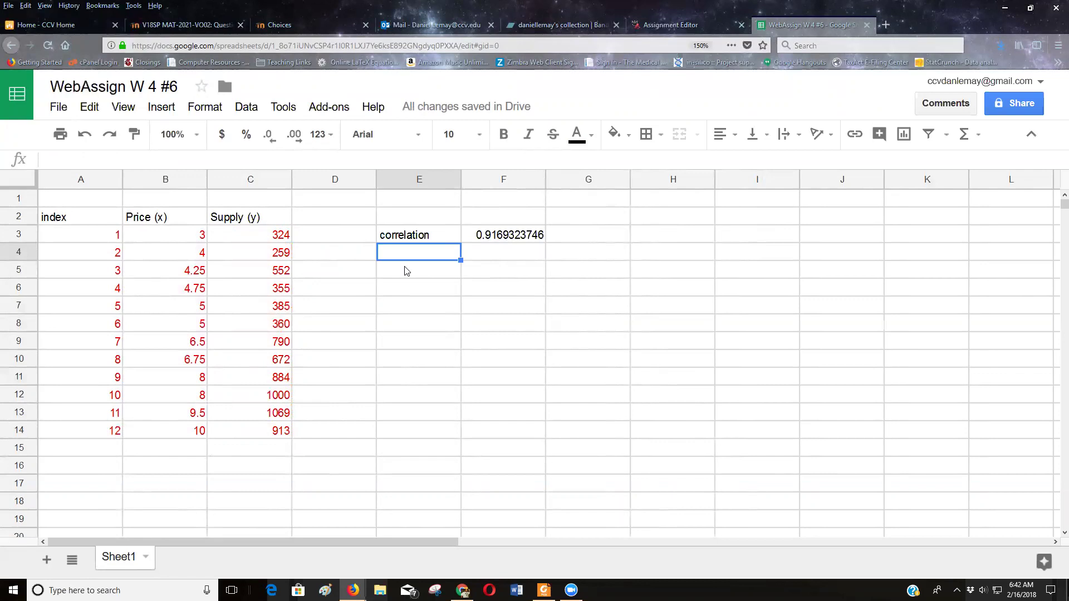
type("r^2")
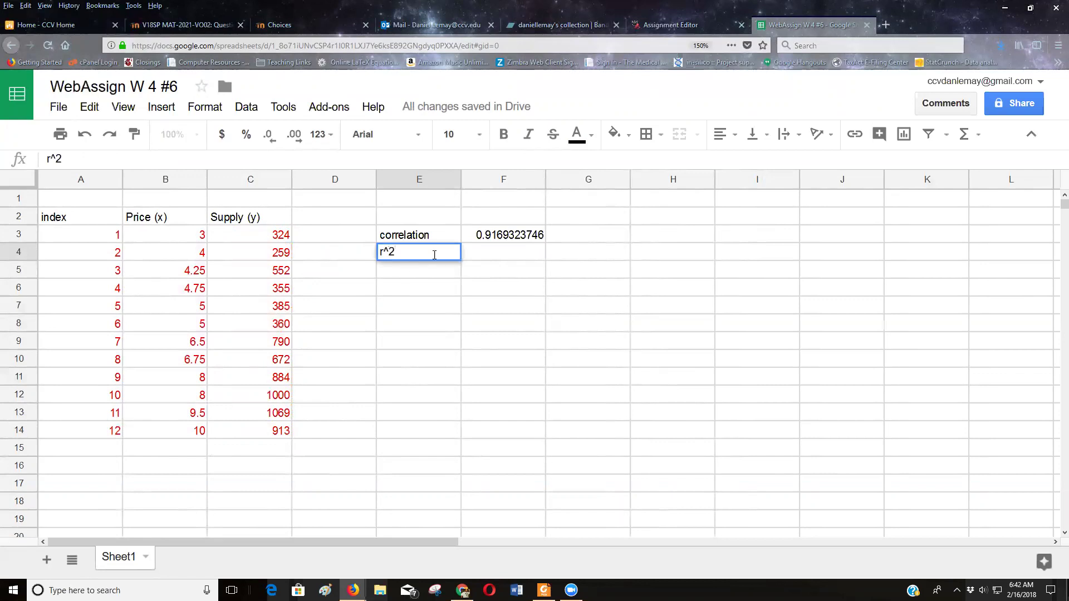
left_click(508, 257)
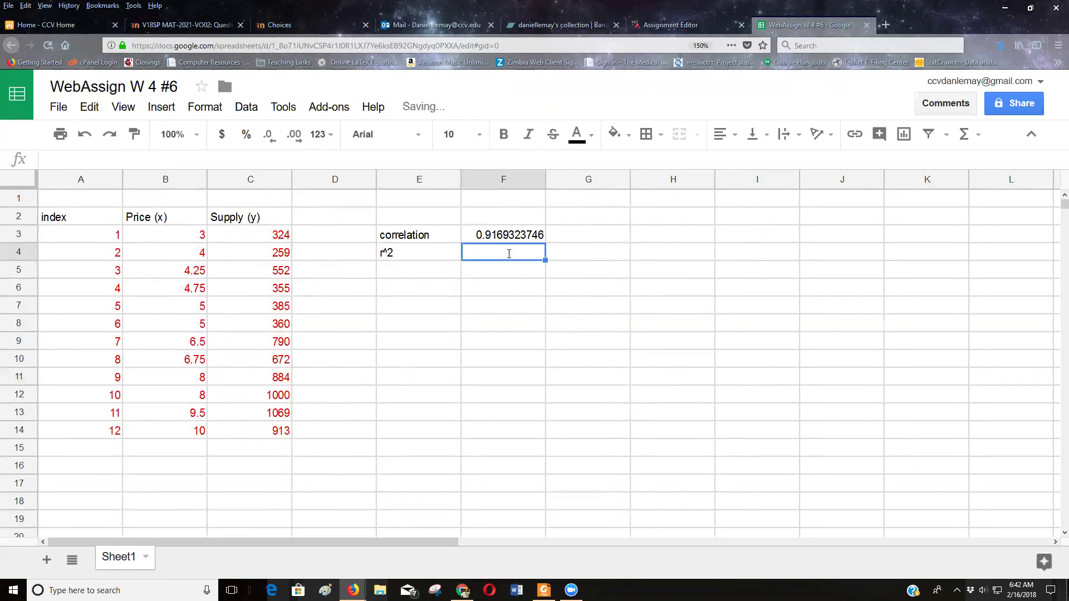
type("=")
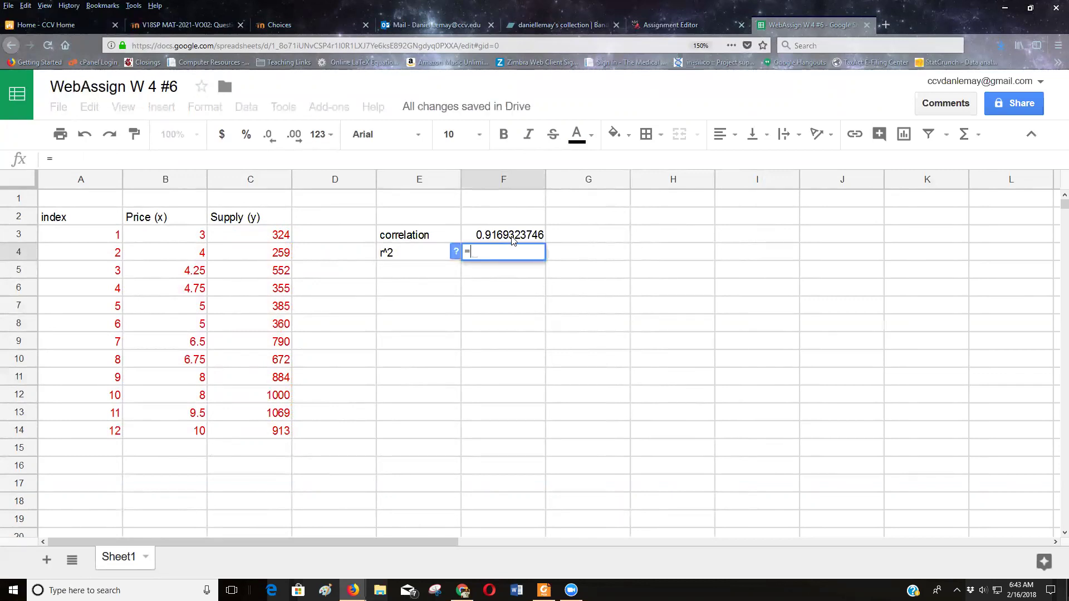
left_click(513, 241)
type("^2")
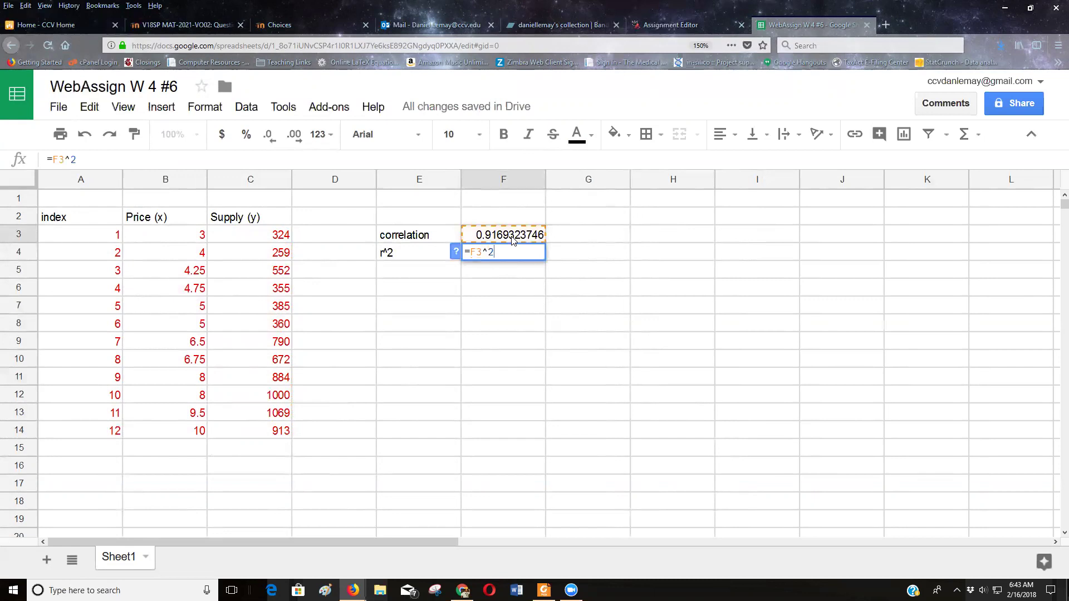
type("*100")
key("Return")
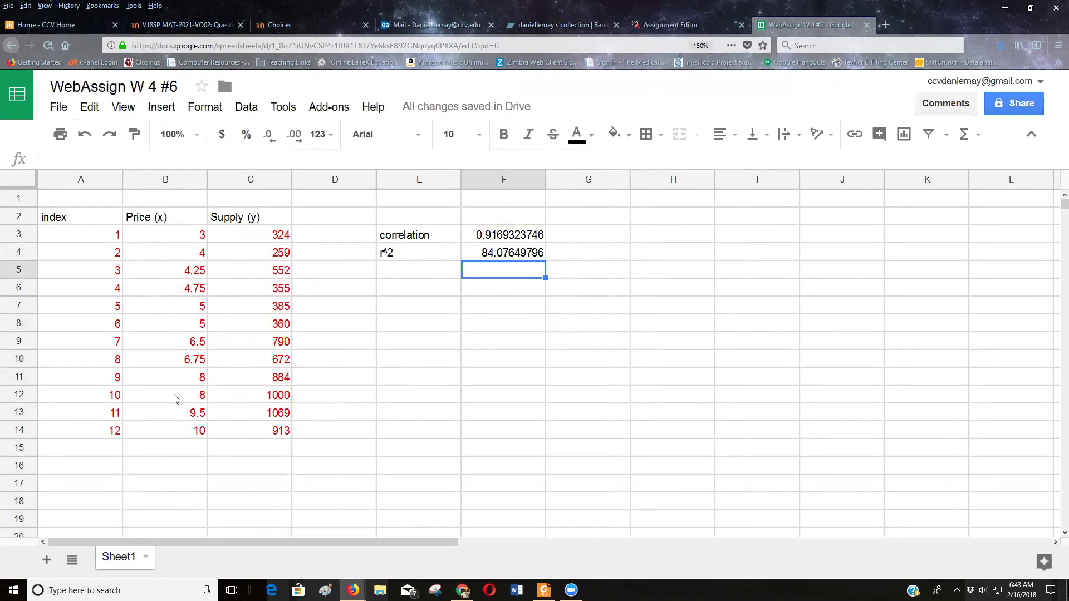
- Label cell E6 "Slope", correcting the capitalization
left_click(421, 290)
type("SLop")
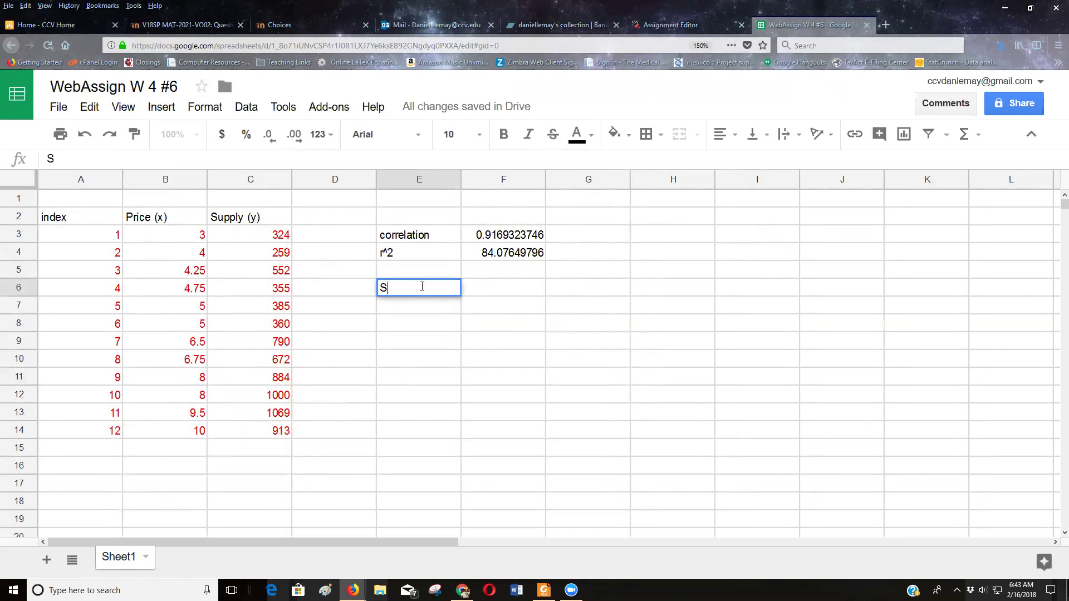
key("BackSpace")
key("BackSpace")
key("BackSpace")
key("BackSpace")
type("Slope")
key("Tab")
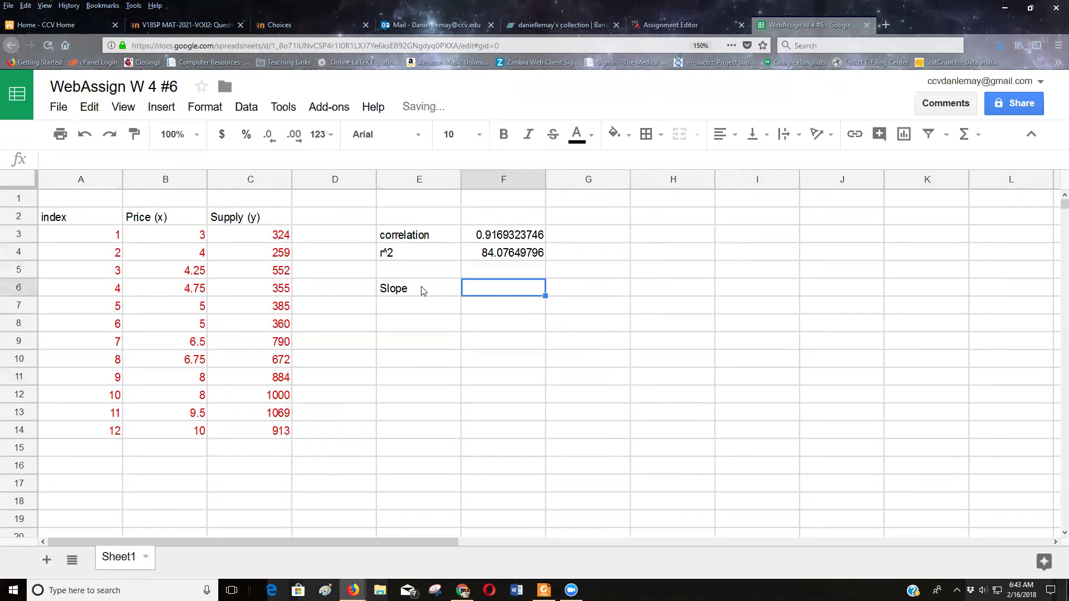
- Calculate the regression slope in cell F6 with SLOPE, using supply values C3:C14 and price values B3:B14
type("=slpp")
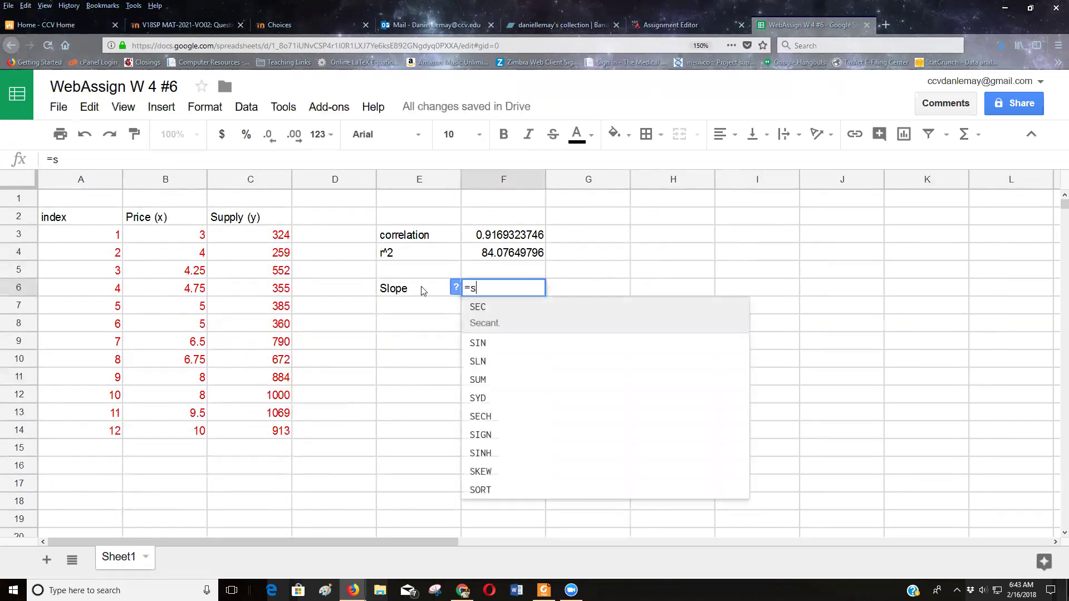
key("BackSpace")
key("BackSpace")
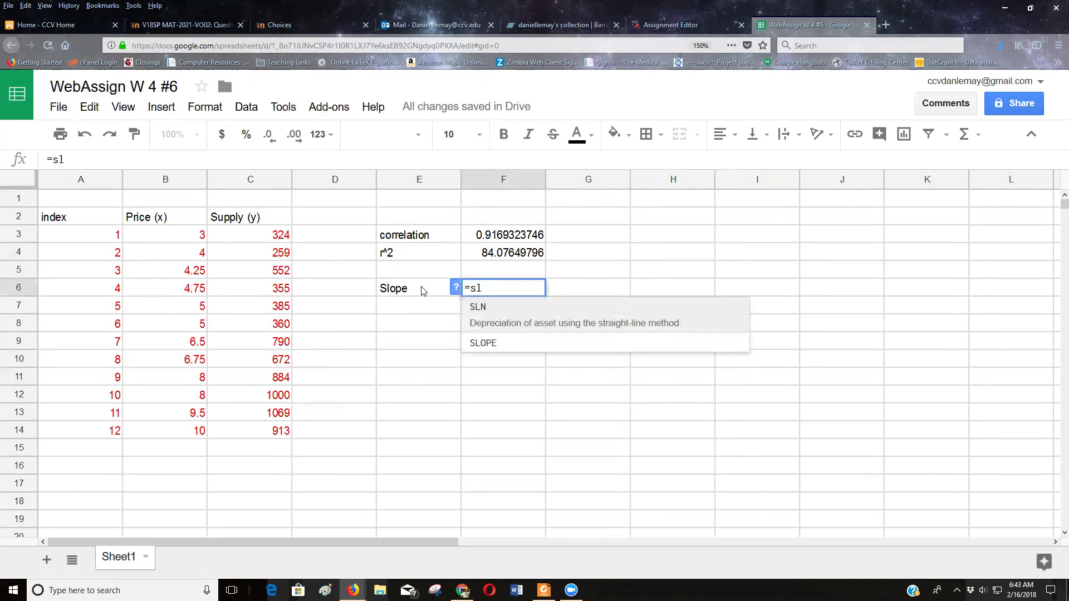
left_click(477, 347)
mouse_move(255, 235)
left_mouse_down()
mouse_move(284, 272)
mouse_move(231, 411)
mouse_move(239, 434)
left_mouse_up()
type(",")
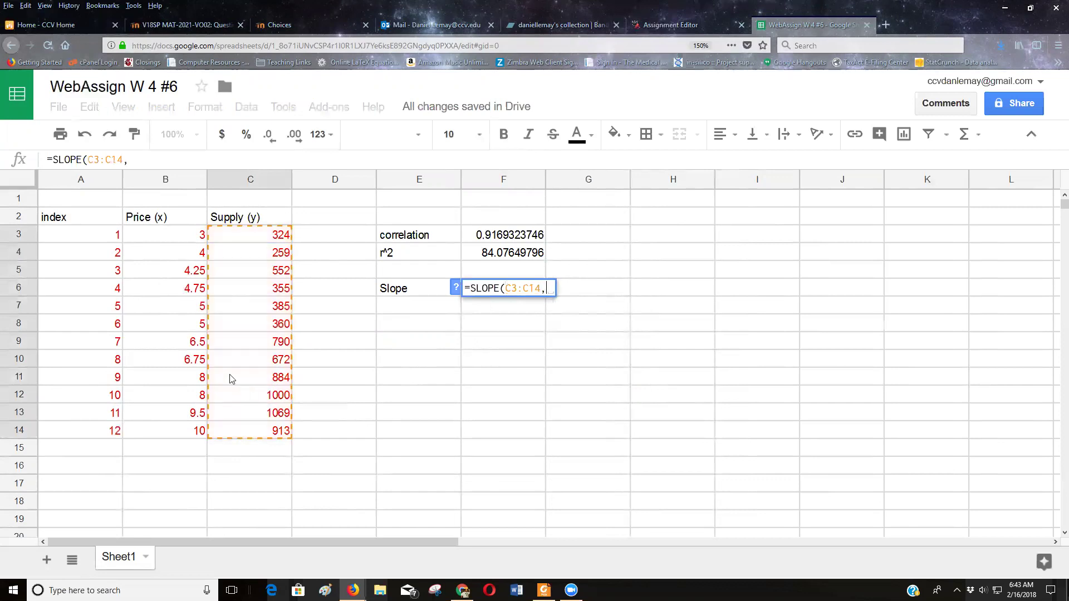
left_click_drag(174, 238, 170, 430)
key("Return")
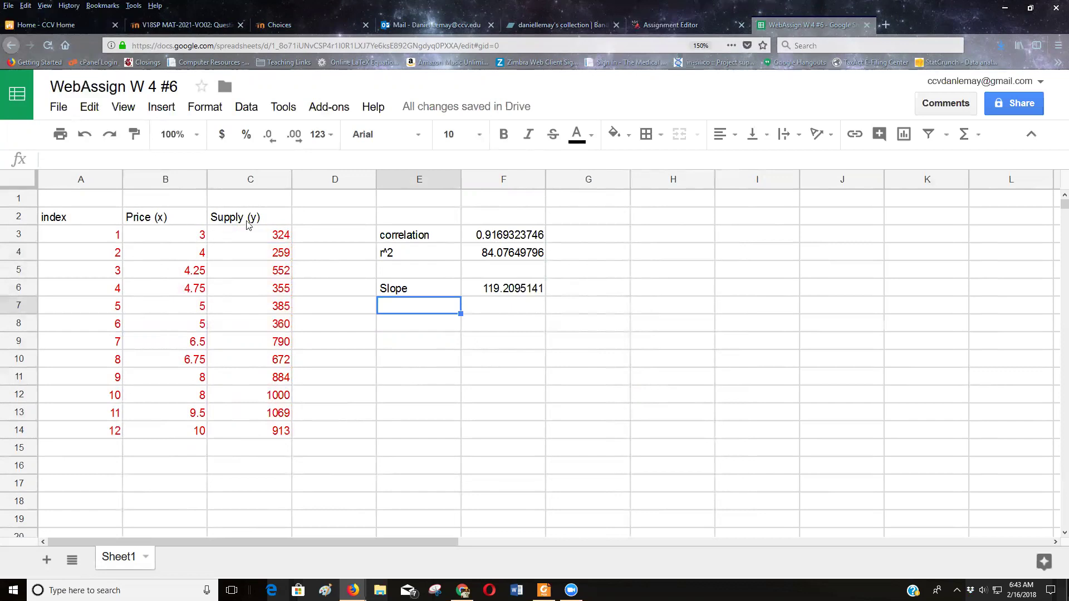
- Label cell E7 "y-intercept"
type("y-inc")
key("BackSpace")
type("tercept")
key("Tab")
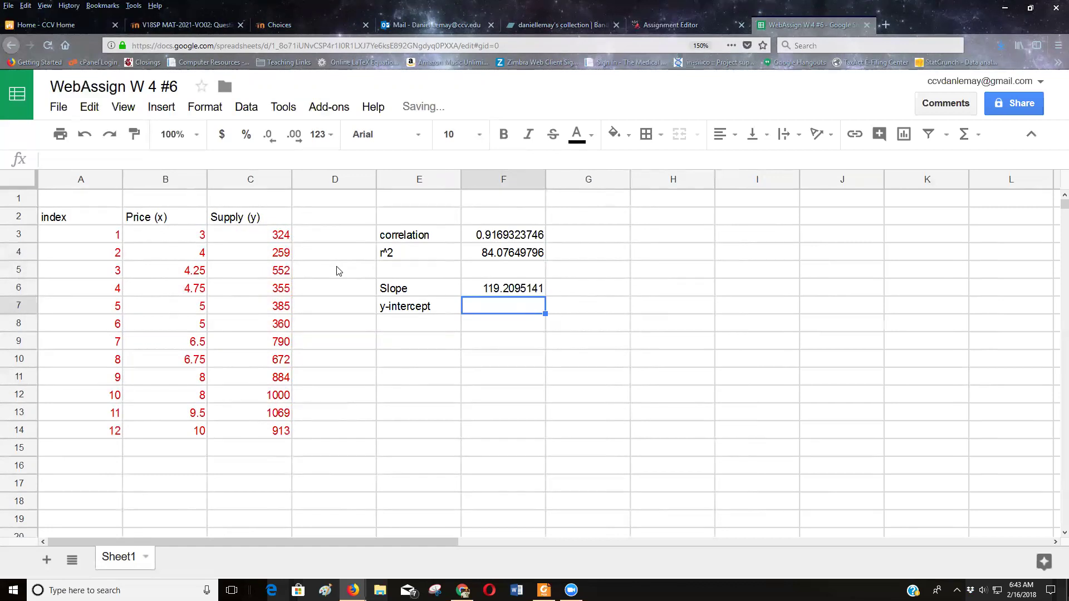
- Calculate the y-intercept in cell F7 with INTERCEPT, using supply values C3:C14 and price values B3:B14
type("=in")
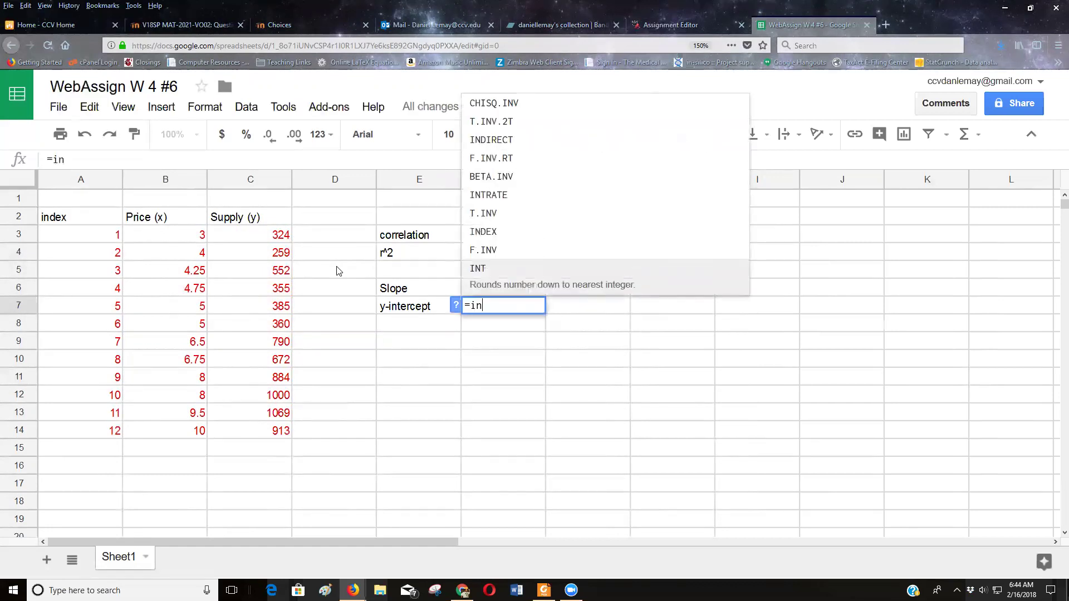
type("t")
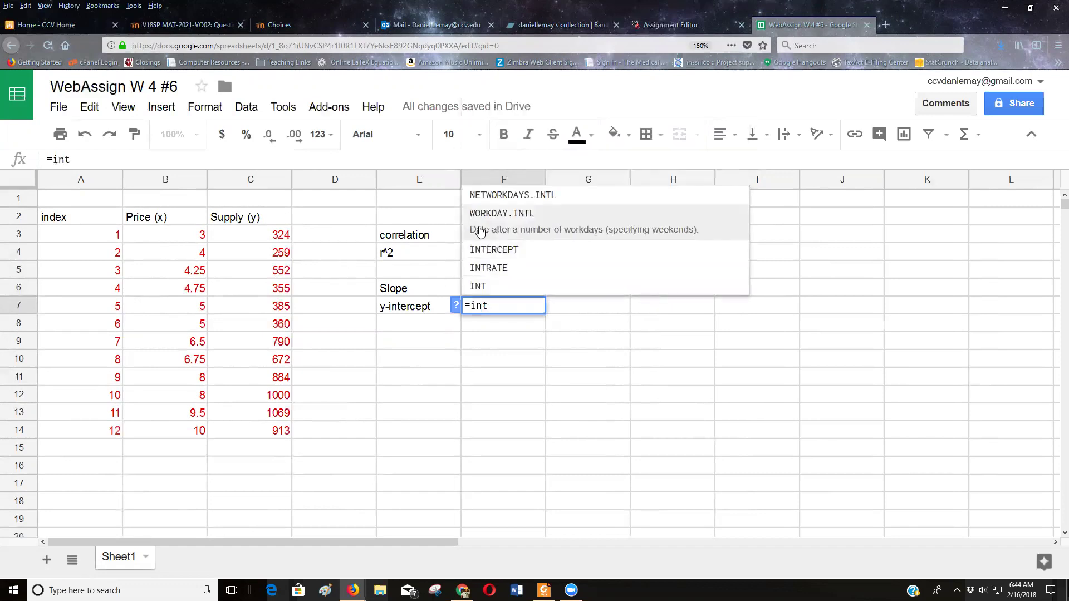
left_click(488, 247)
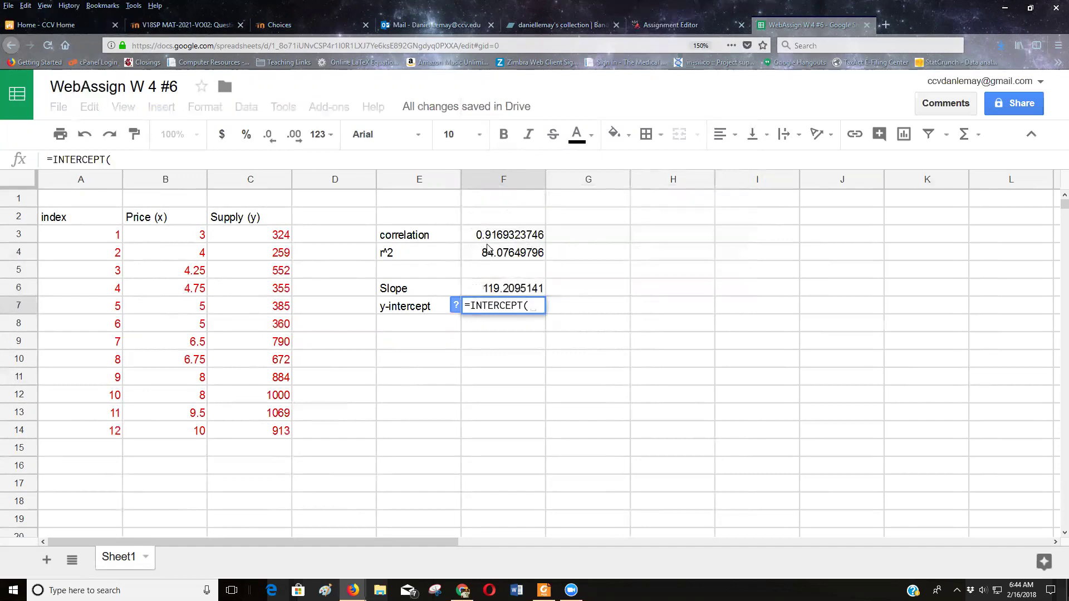
left_click(250, 235)
left_click_drag(242, 269, 234, 428)
type(",")
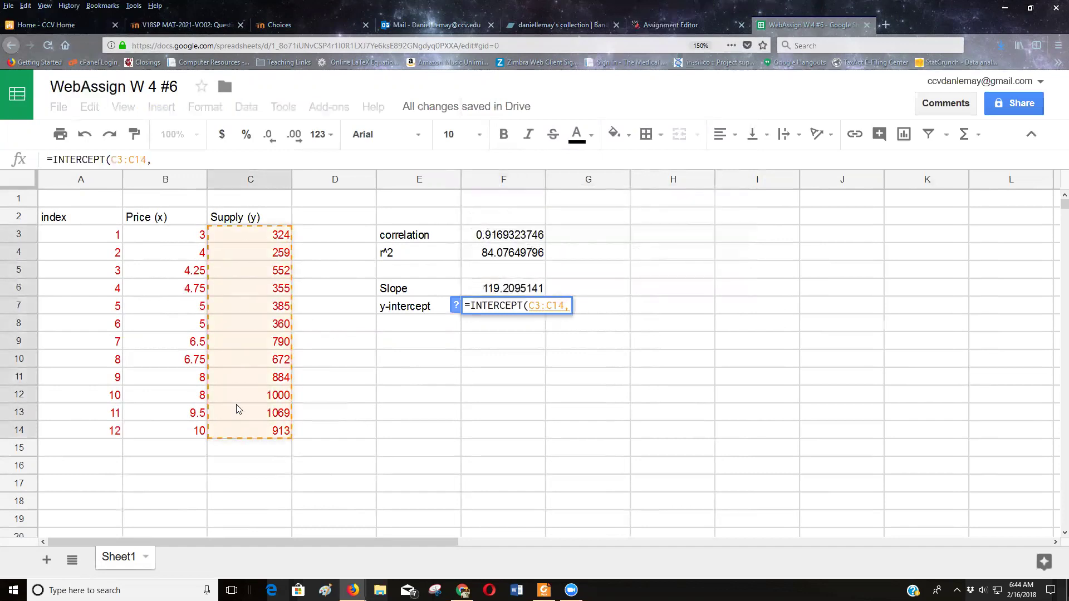
left_click_drag(164, 244, 162, 433)
key("Return")
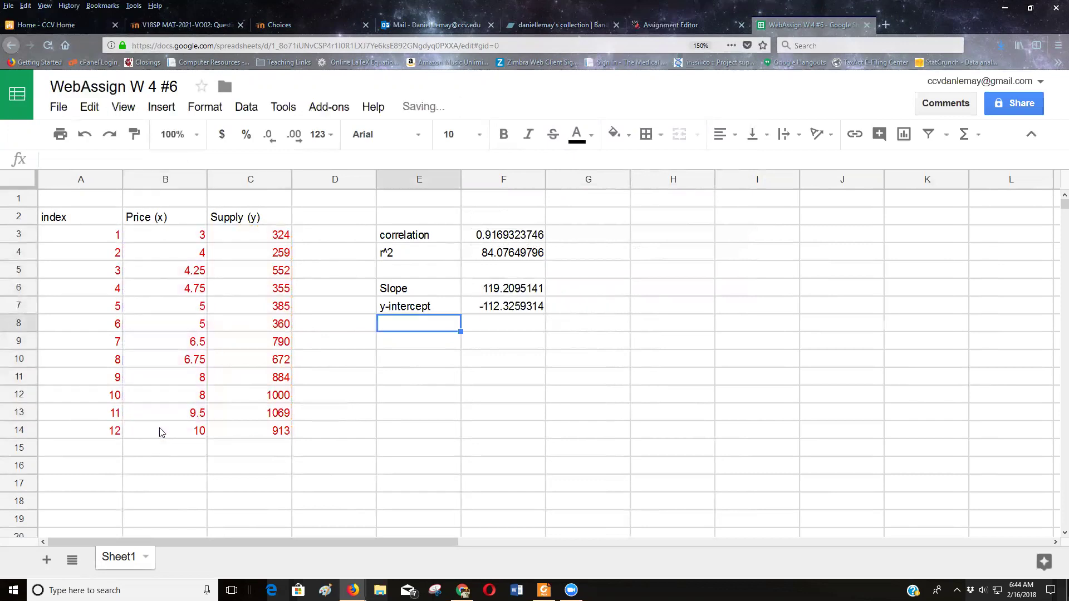
- Switch to the blank Paint window and place it beside the spreadsheet's columns A to F so both are visible
left_click(326, 583)
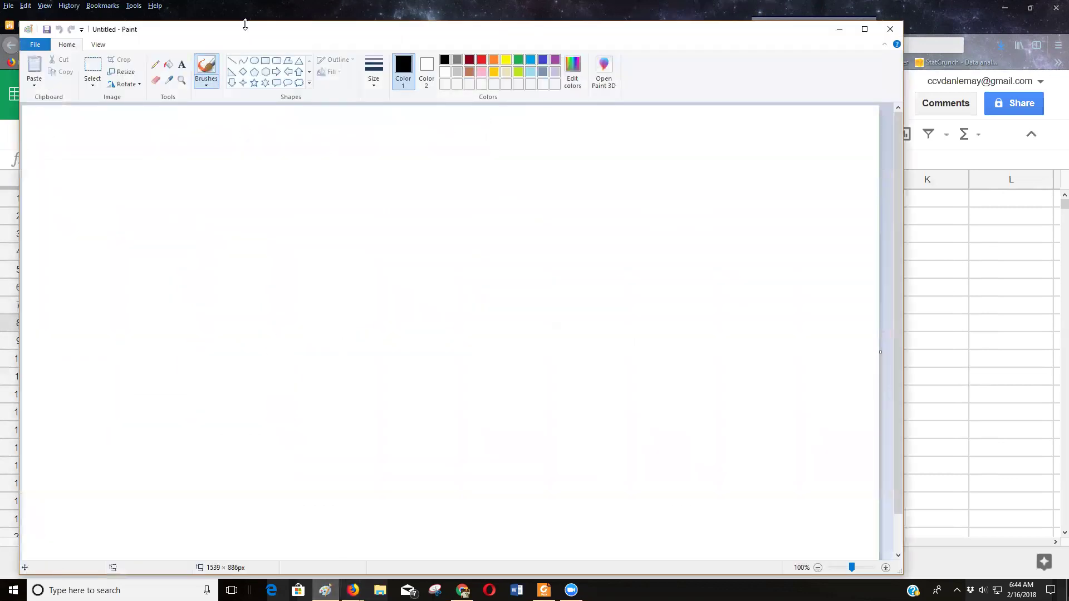
left_click_drag(244, 22, 247, 48)
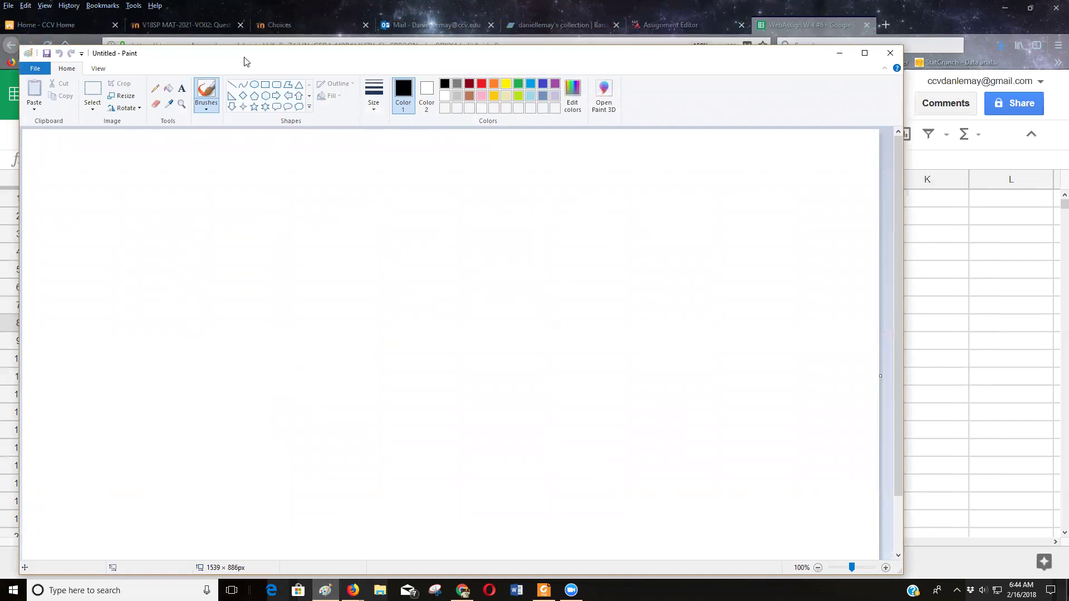
left_click_drag(247, 61, 784, 95)
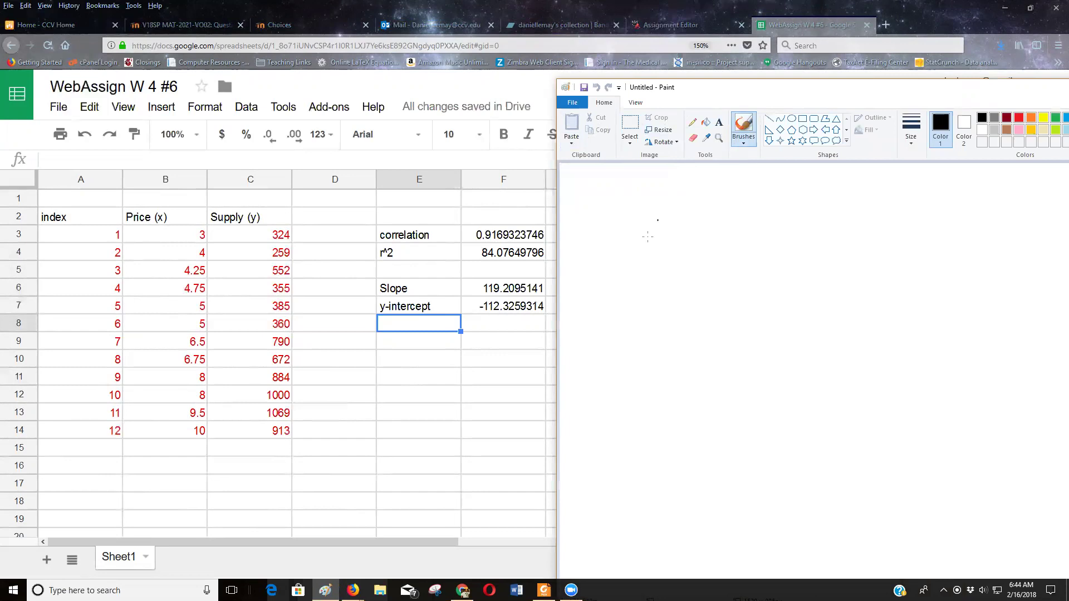
- Handwrite the first part of the regression equation, "Supply = 119.21 (Price)", with a hat drawn over Supply
mouse_move(603, 224)
left_mouse_down()
mouse_move(601, 243)
mouse_move(642, 237)
mouse_move(657, 239)
mouse_move(649, 256)
mouse_move(664, 243)
mouse_move(707, 255)
left_mouse_up()
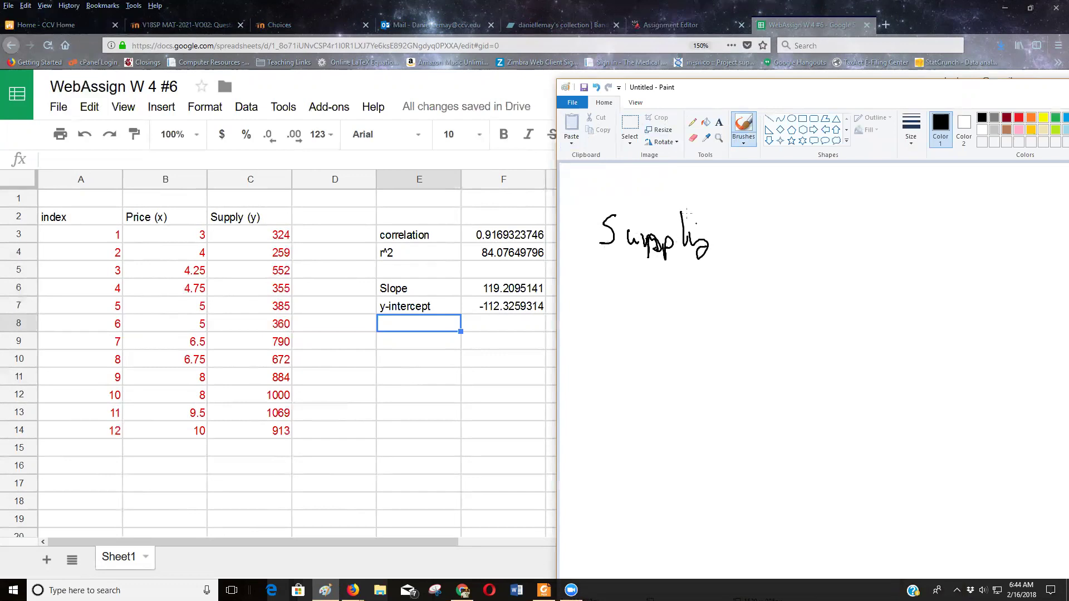
mouse_move(612, 202)
left_mouse_down()
mouse_move(652, 184)
mouse_move(698, 208)
mouse_move(657, 180)
mouse_move(652, 192)
left_mouse_up()
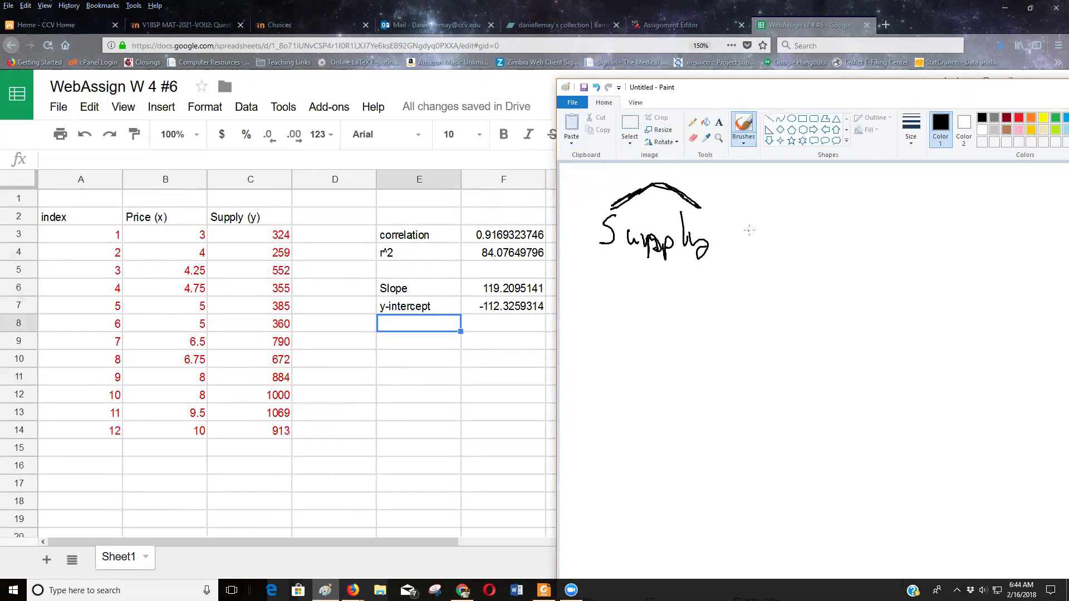
mouse_move(737, 228)
left_mouse_down()
mouse_move(757, 226)
mouse_move(756, 239)
left_mouse_up()
left_click(767, 234)
mouse_move(792, 209)
left_mouse_down()
mouse_move(793, 238)
mouse_move(862, 228)
left_mouse_up()
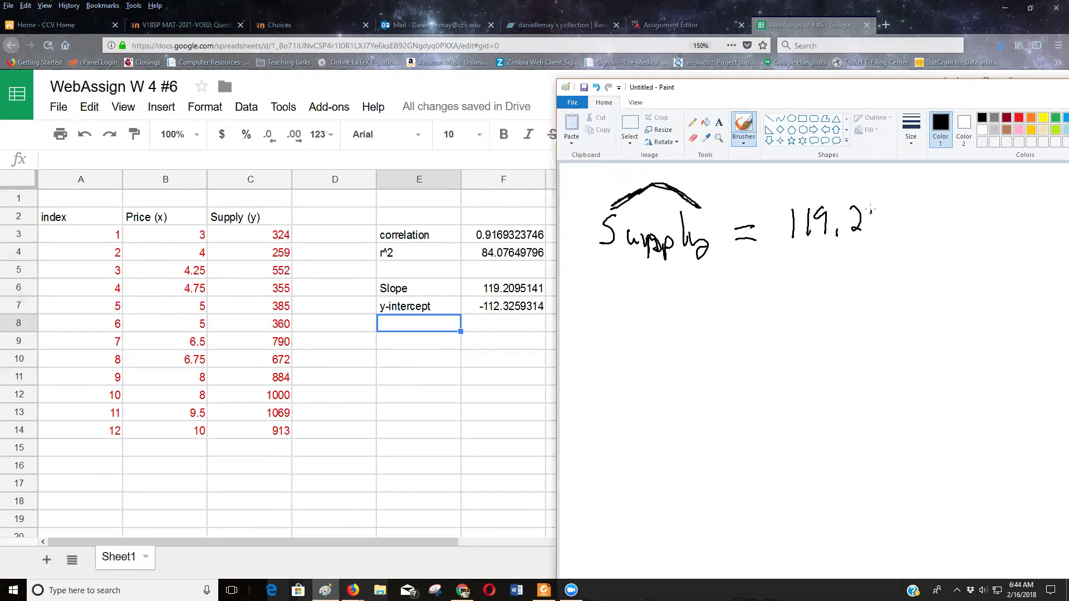
mouse_move(899, 199)
left_mouse_down()
mouse_move(898, 242)
mouse_move(913, 235)
left_mouse_up()
mouse_move(907, 212)
left_mouse_down()
mouse_move(926, 238)
mouse_move(933, 225)
left_mouse_up()
mouse_move(937, 227)
left_mouse_down()
mouse_move(938, 238)
mouse_move(967, 237)
mouse_move(968, 256)
left_mouse_up()
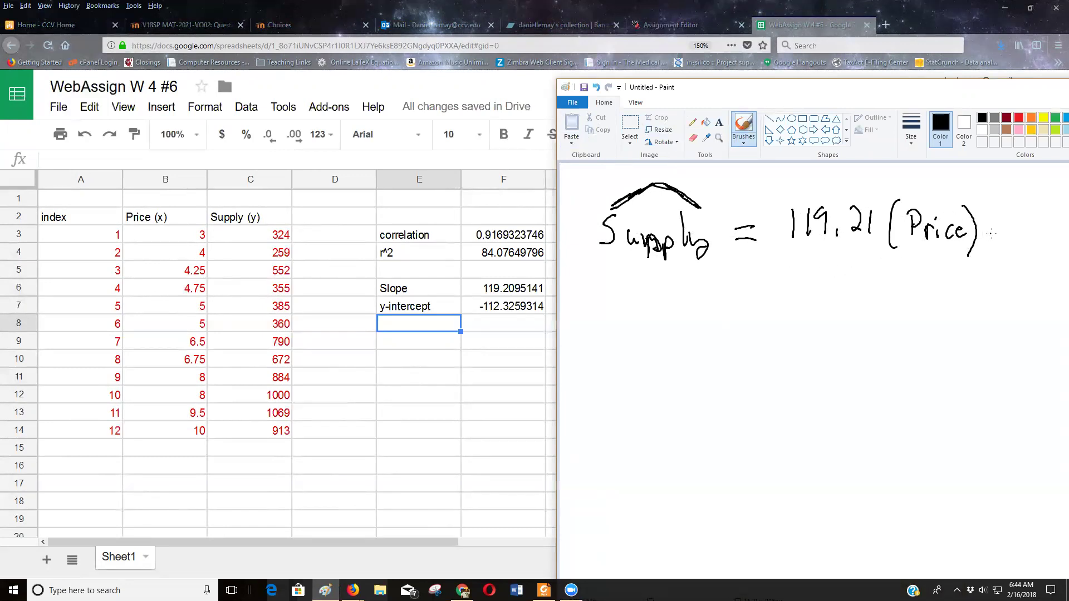
- Complete the handwritten equation with "- 112.3" and draw a frame around the whole equation
left_click_drag(1007, 219, 1005, 237)
left_click_drag(1017, 214, 1014, 235)
left_click_drag(1021, 217, 1033, 237)
left_click_drag(1050, 218, 1047, 242)
mouse_move(855, 175)
left_mouse_down()
mouse_move(589, 188)
mouse_move(589, 280)
mouse_move(757, 289)
mouse_move(907, 272)
mouse_move(1002, 274)
mouse_move(1057, 260)
mouse_move(1063, 199)
mouse_move(982, 182)
mouse_move(818, 182)
left_mouse_up()
left_click(705, 323)
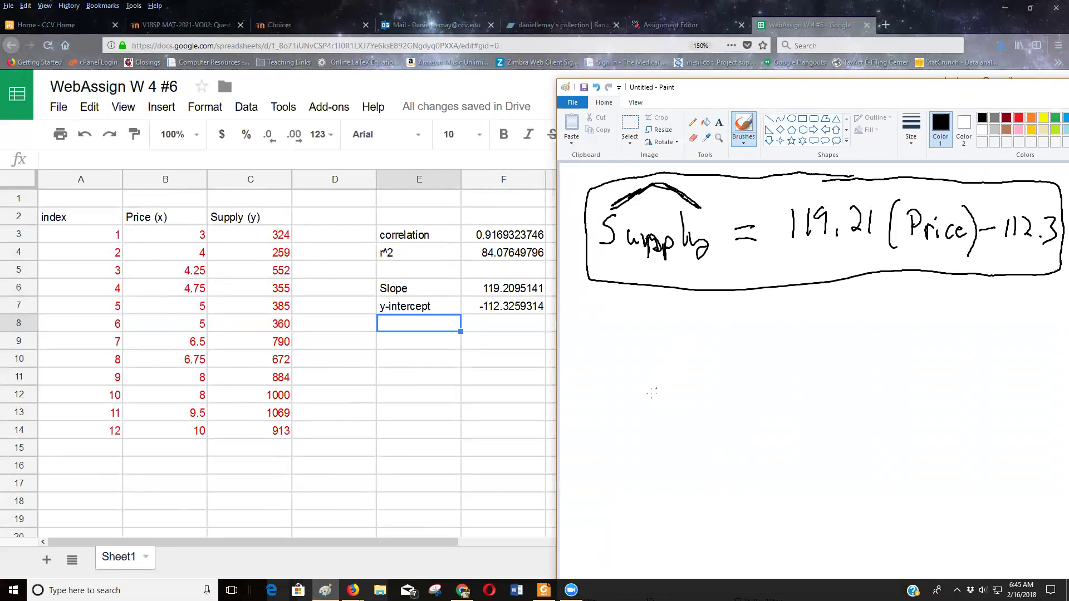
left_click(580, 269)
- Bring up the WebAssign assignment window and review parts (a) to (d) of question 6 before returning to Paint
left_click(353, 591)
left_click(419, 554)
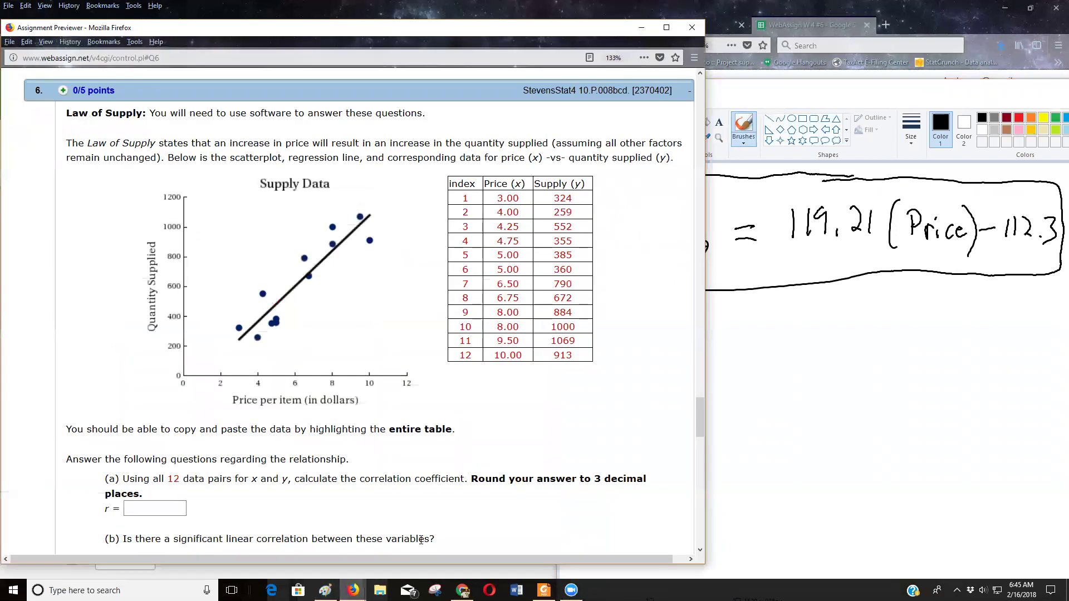
scroll(431, 533, "down", 5)
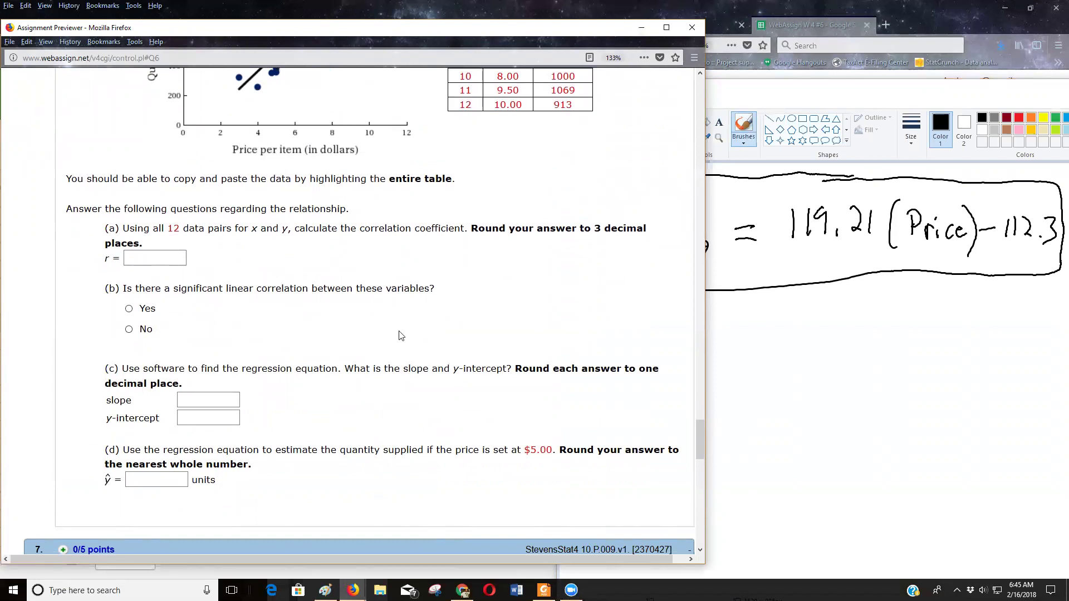
scroll(401, 374, "up", 2)
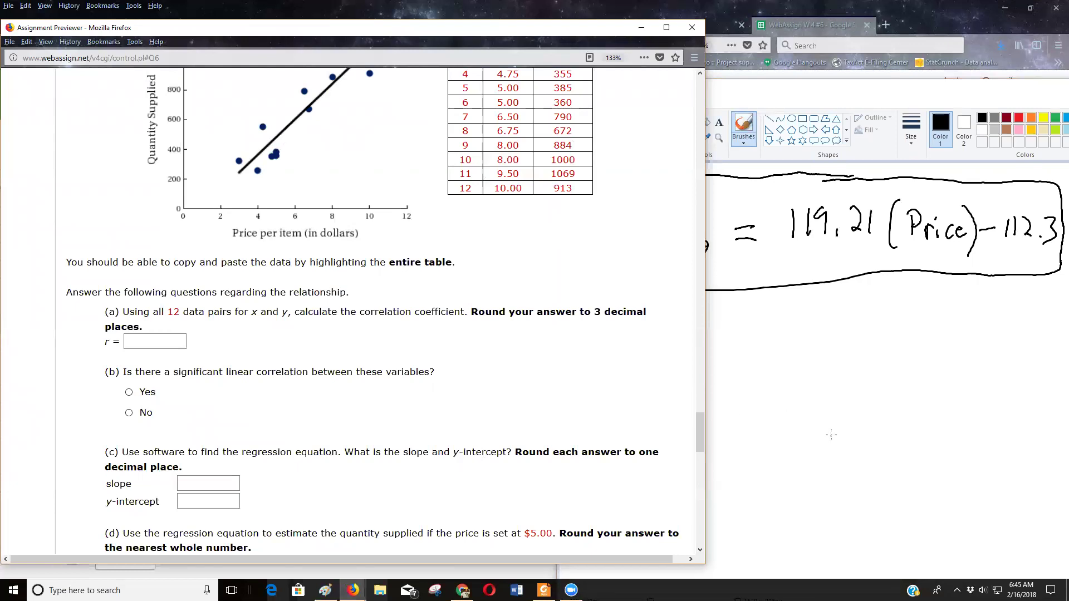
left_click(831, 435)
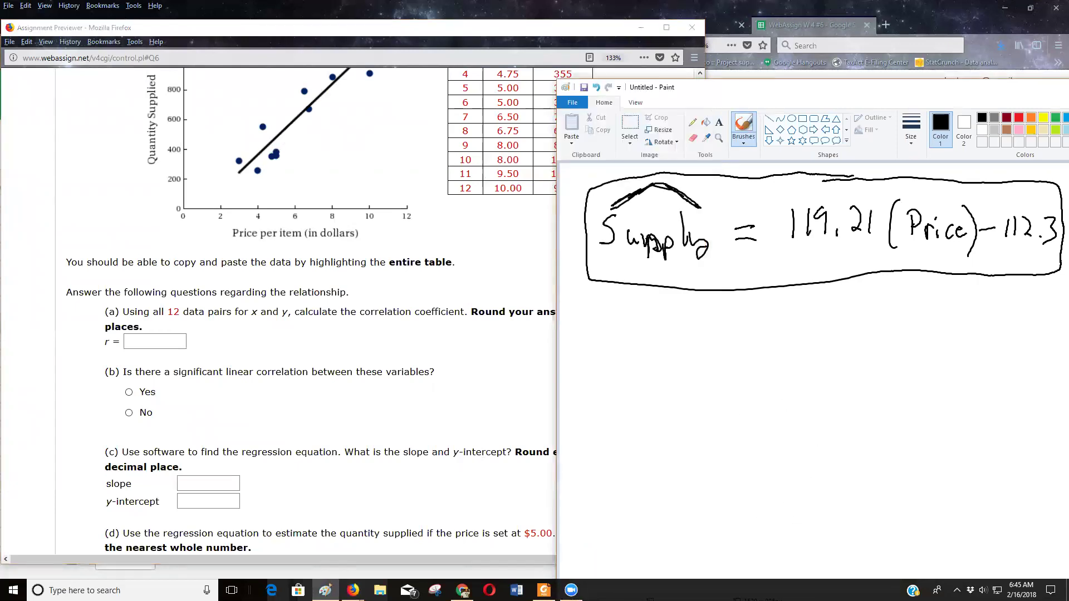
- Switch to Foxit Reader and open the recent textbook file DIGITAL_Stevens_IntroStats_FA14.pdf
mouse_move(544, 590)
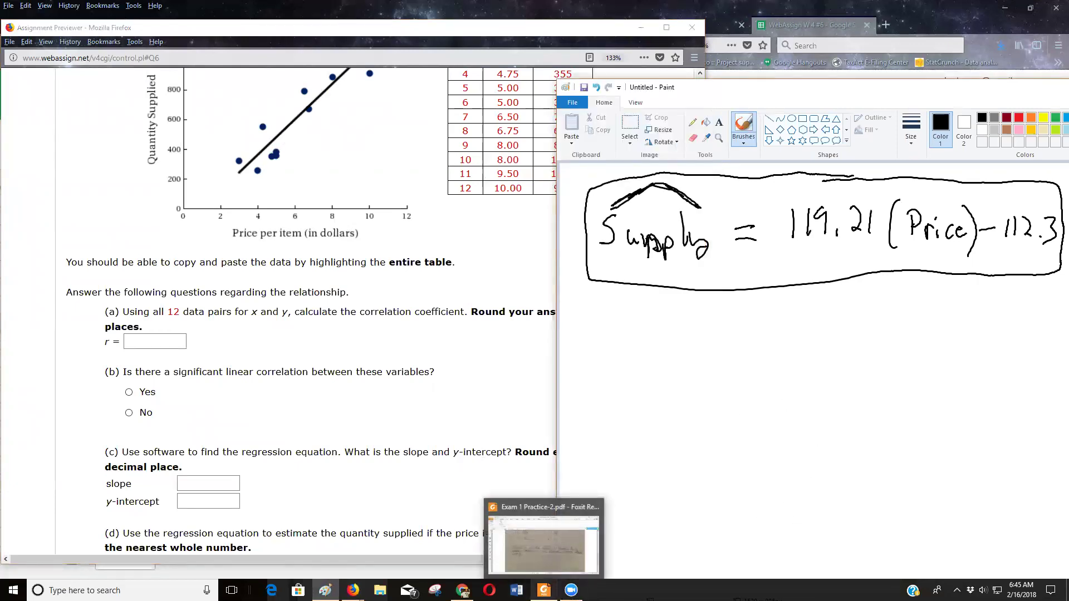
left_click(543, 543)
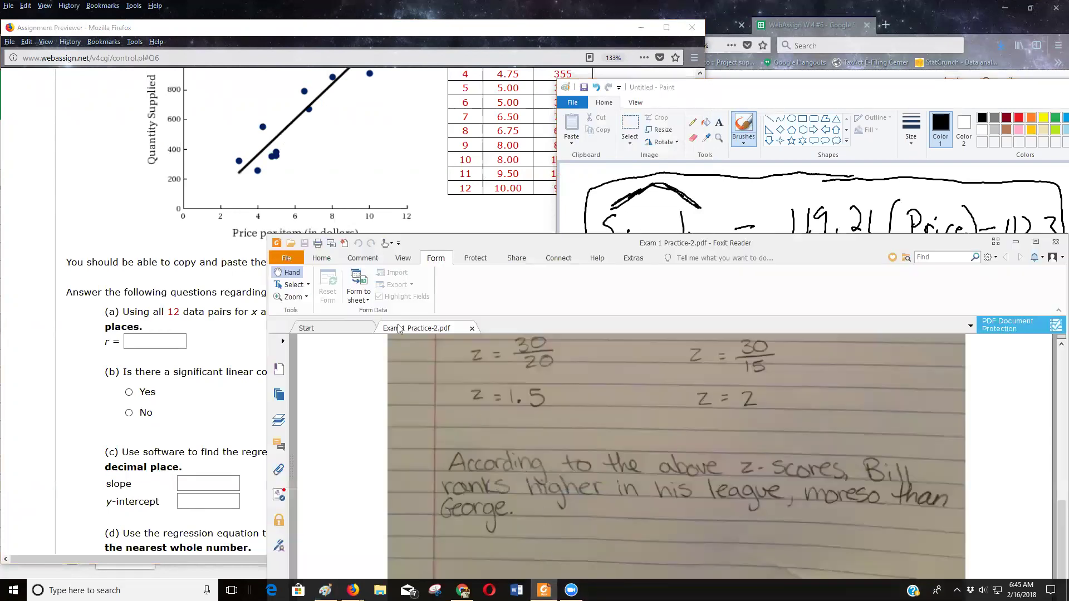
left_click(341, 333)
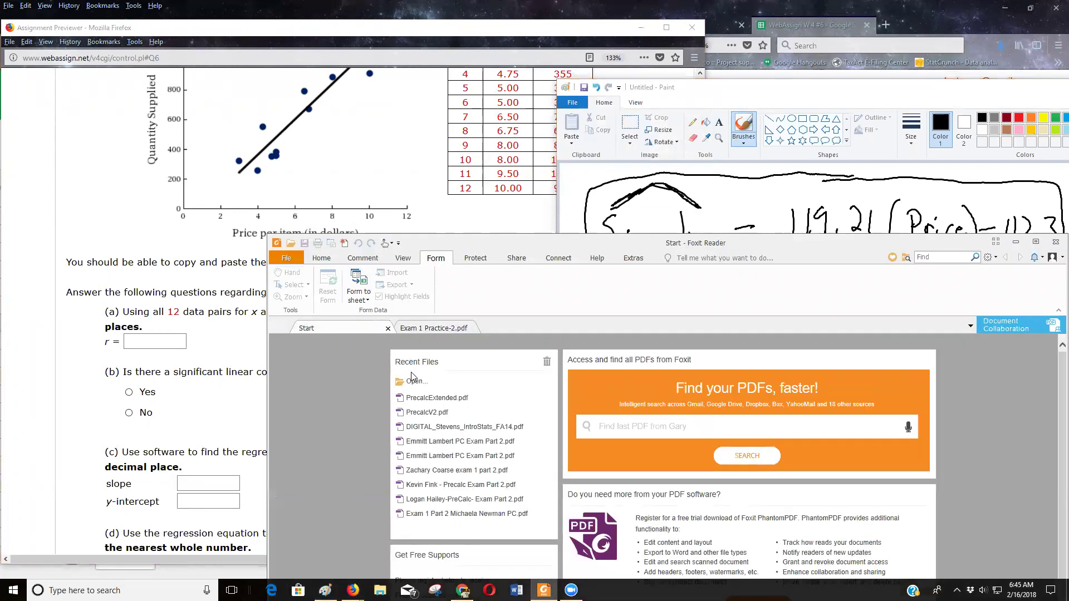
left_click(459, 428)
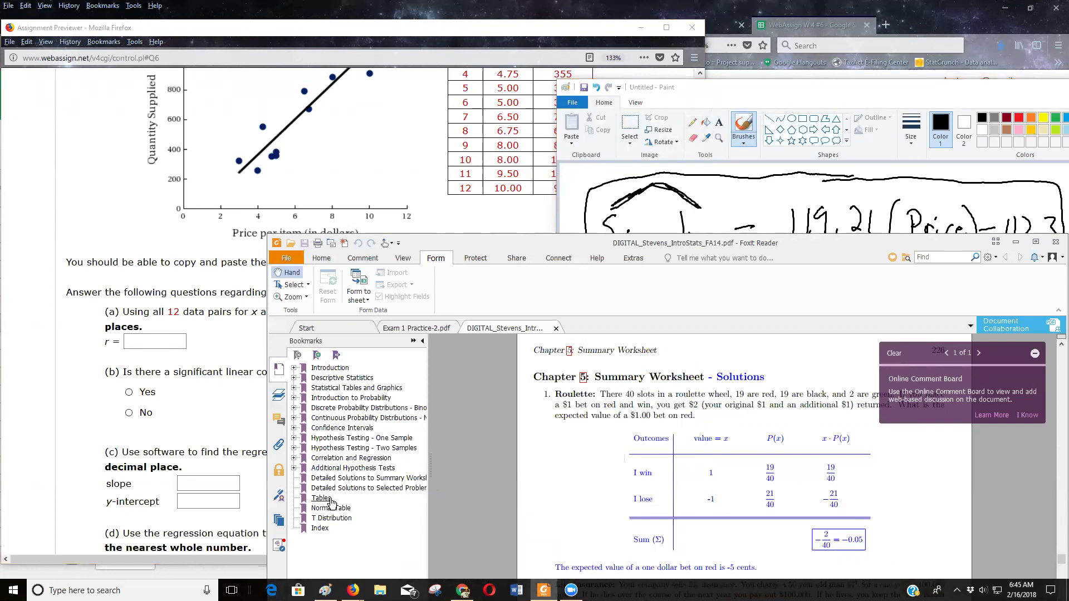
- Go to the textbook's Tables section and find Table 4, Critical Values of the Pearson Correlation Coefficient r
left_click(329, 500)
scroll(609, 493, "down", 3)
scroll(608, 493, "down", 6)
scroll(586, 506, "down", 5)
scroll(575, 501, "down", 10)
scroll(578, 497, "down", 8)
scroll(577, 524, "down", 10)
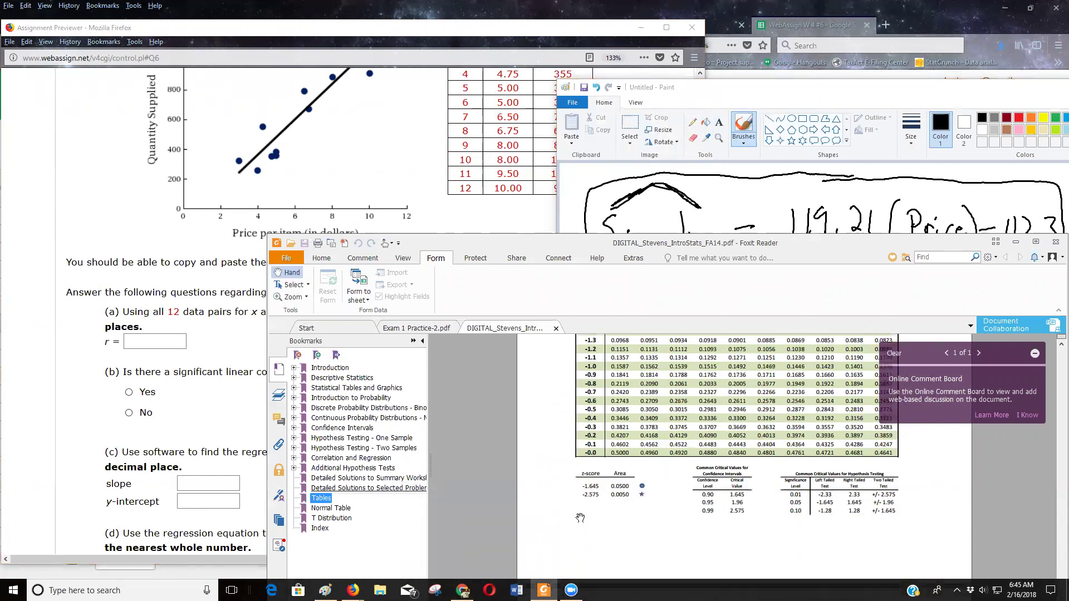
scroll(590, 502, "down", 10)
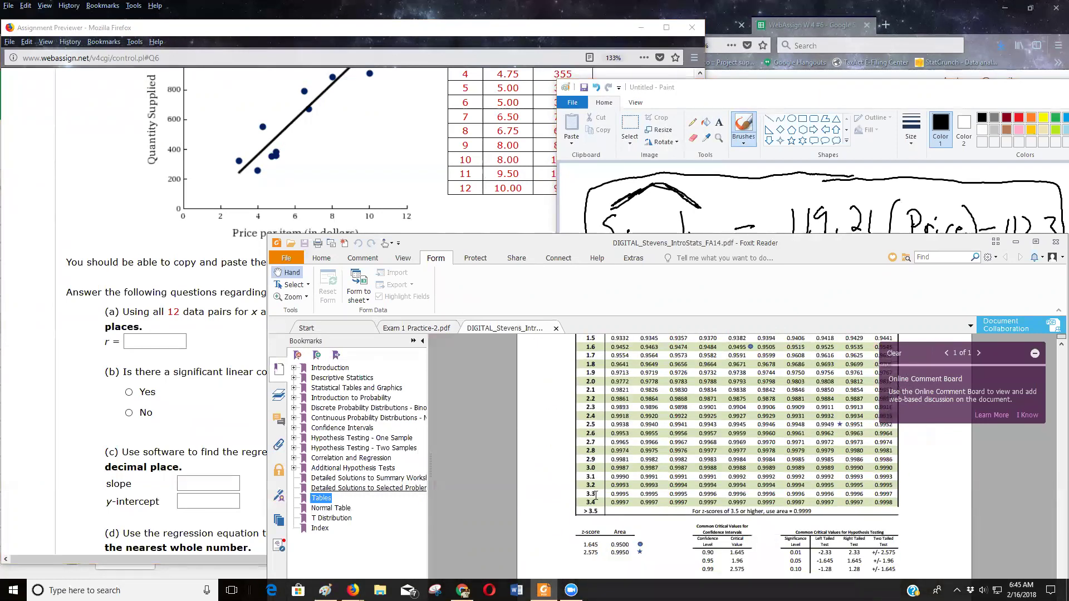
scroll(583, 504, "down", 10)
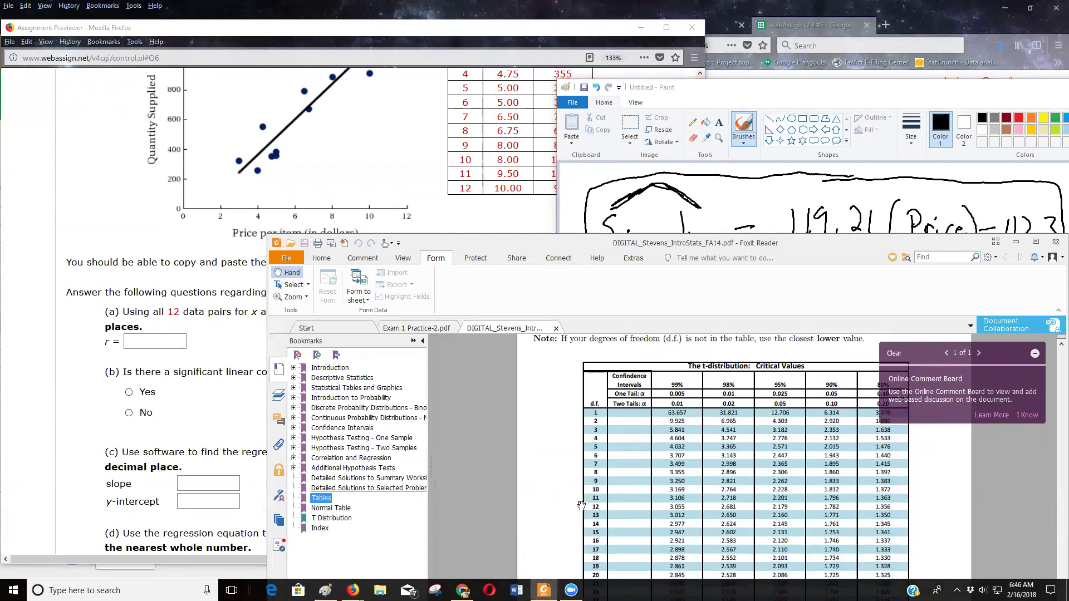
scroll(581, 512, "down", 10)
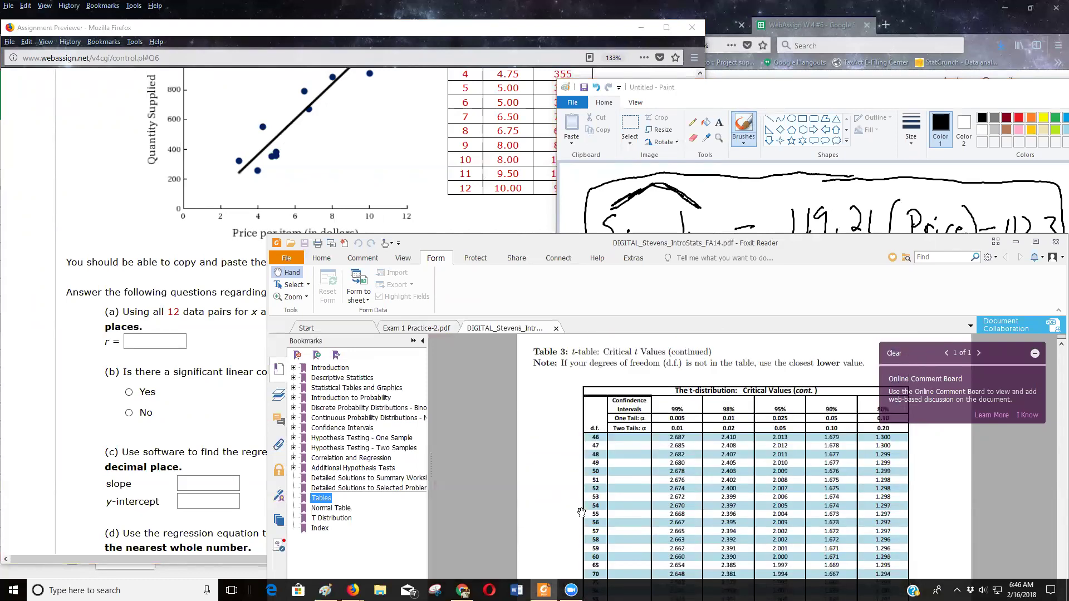
scroll(596, 499, "down", 3)
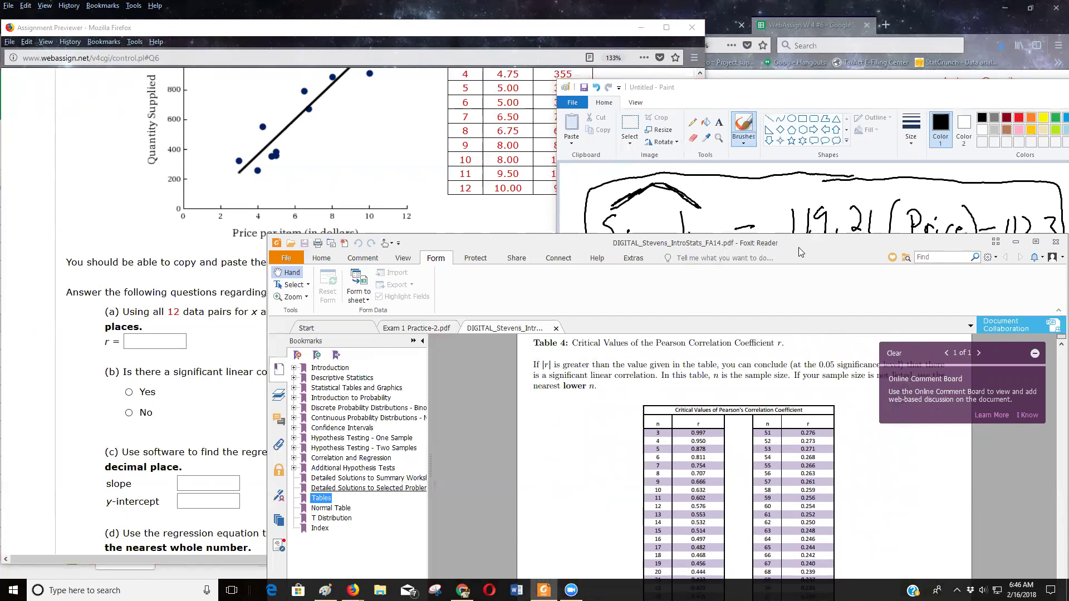
- Move and enlarge the Foxit Reader window to show more of Table 4, and dismiss the Online Comment Board notice
left_click_drag(800, 251, 551, 32)
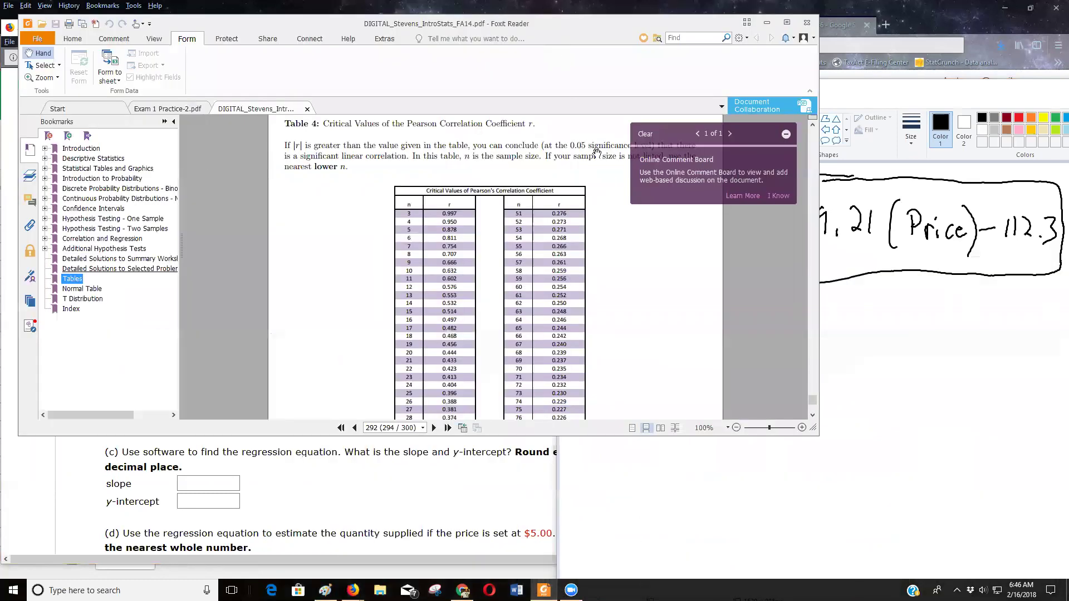
double_click(727, 433)
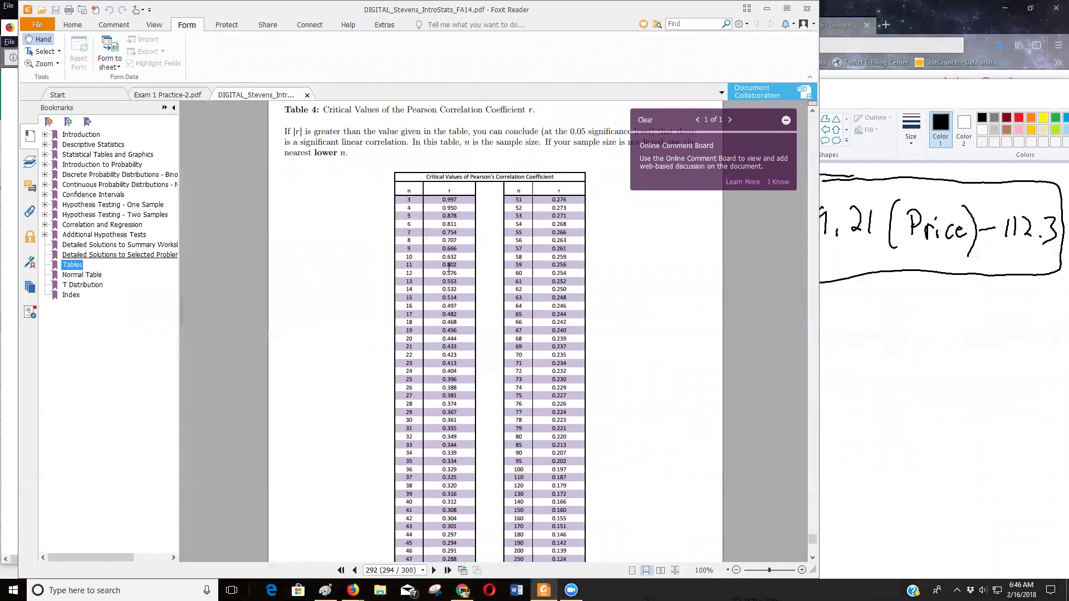
left_click(645, 120)
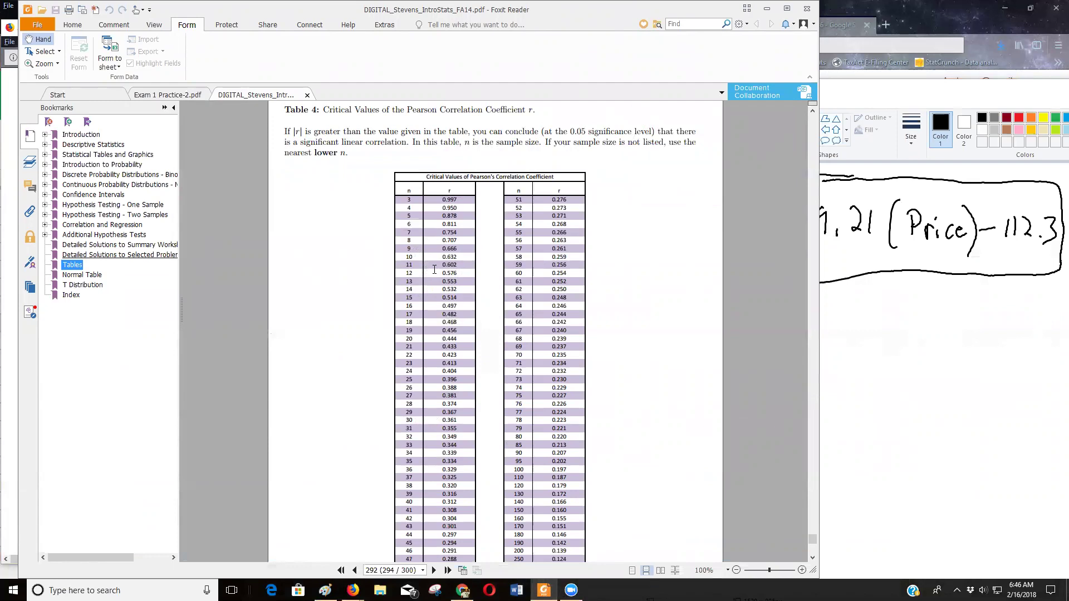
- Magnify Table 4 to 168% and look up the critical r value for a sample size of 12
key("ctrl+shift+plus")
key("ctrl+shift+plus")
key("ctrl+shift+plus")
key("ctrl+shift+plus")
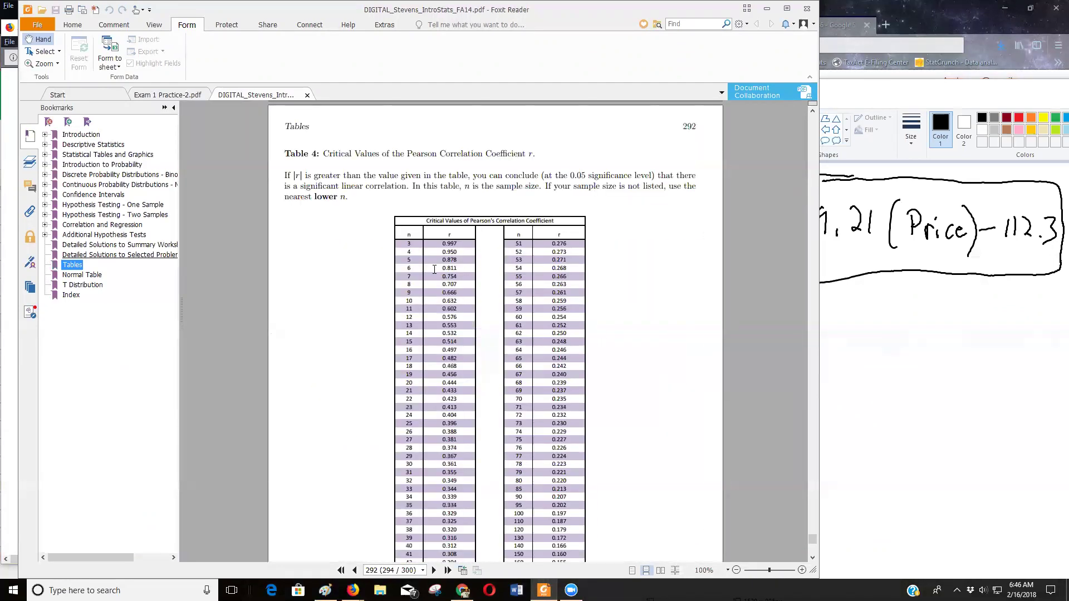
left_click_drag(753, 573, 761, 573)
left_click(762, 572)
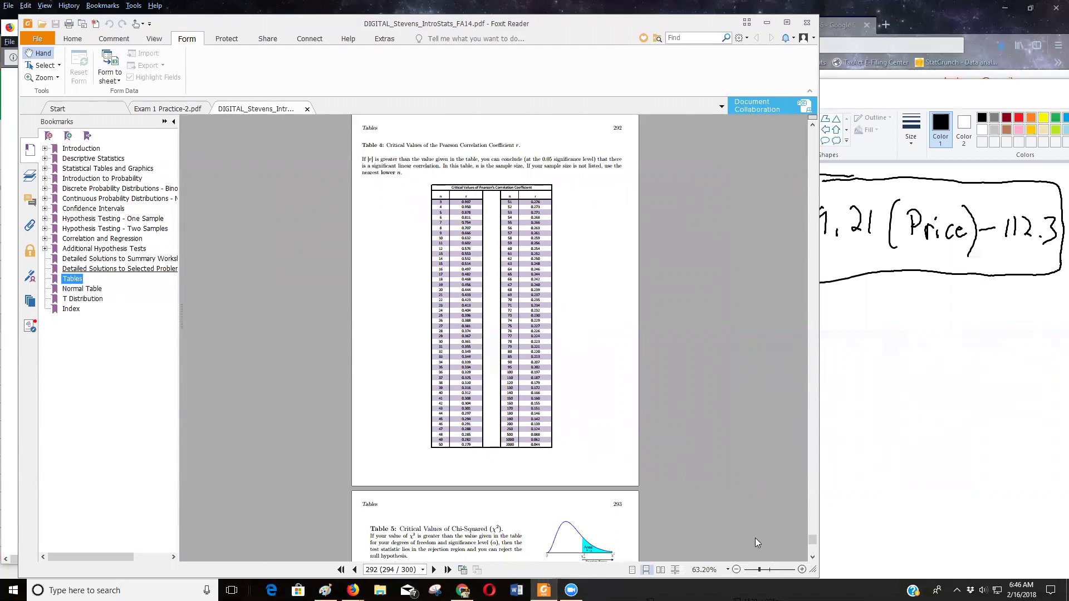
left_click(787, 570)
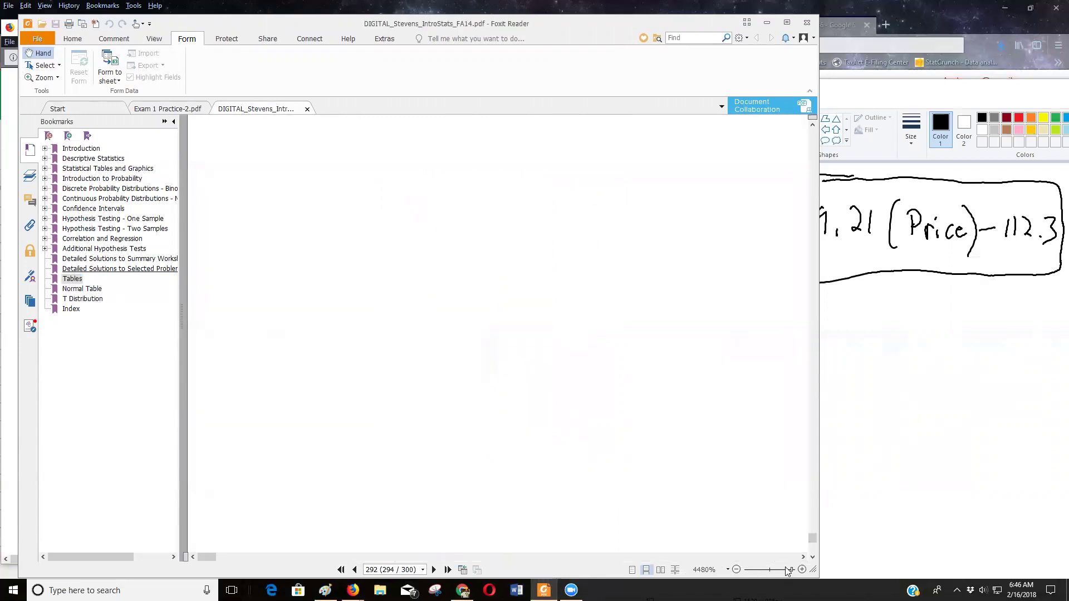
scroll(769, 530, "down", 2)
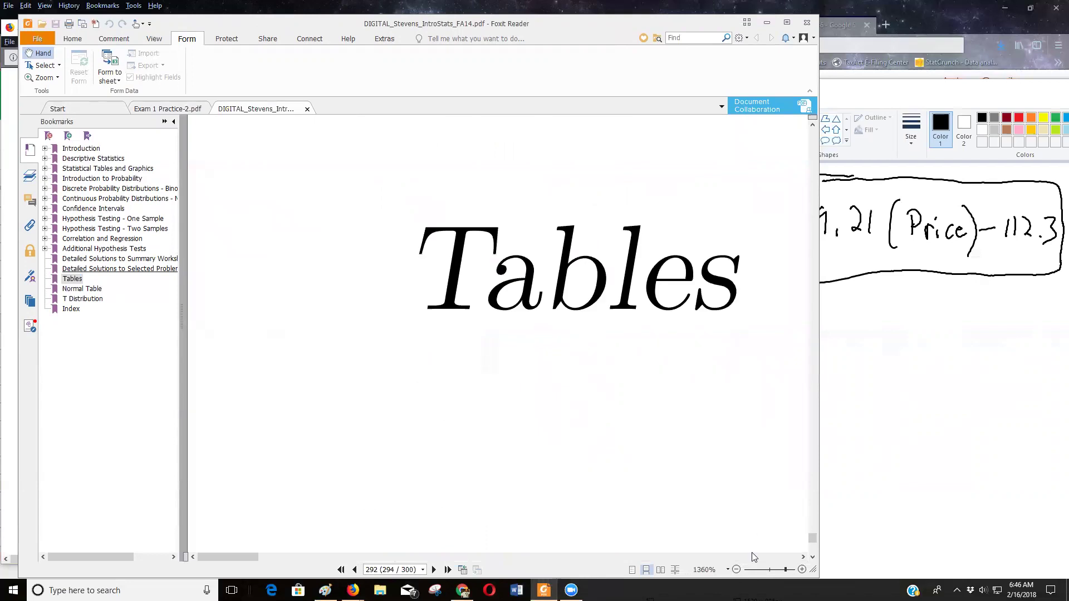
left_click(775, 570)
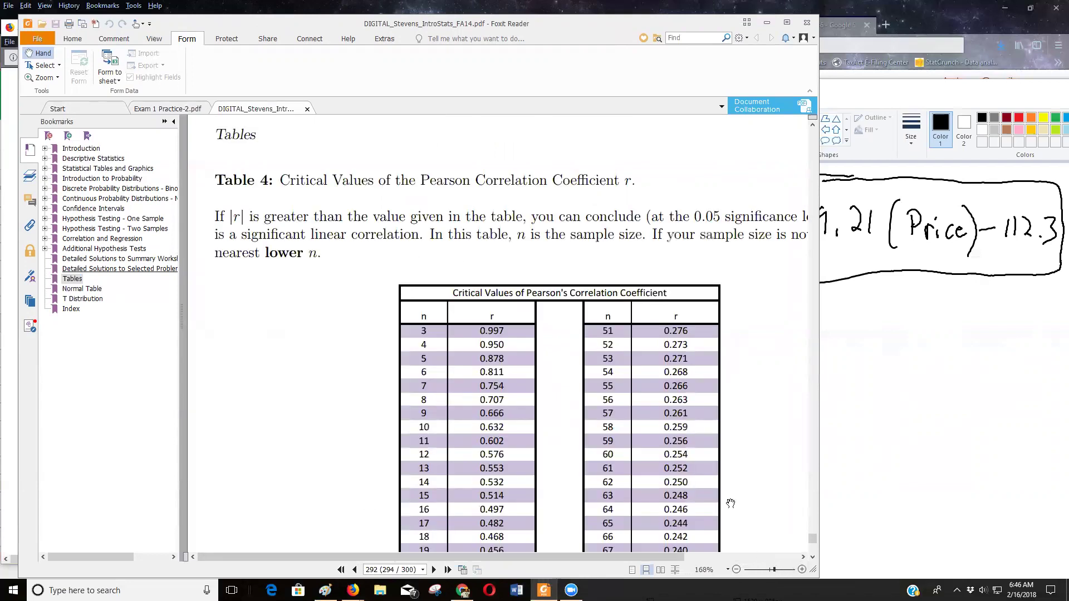
scroll(730, 504, "down", 1)
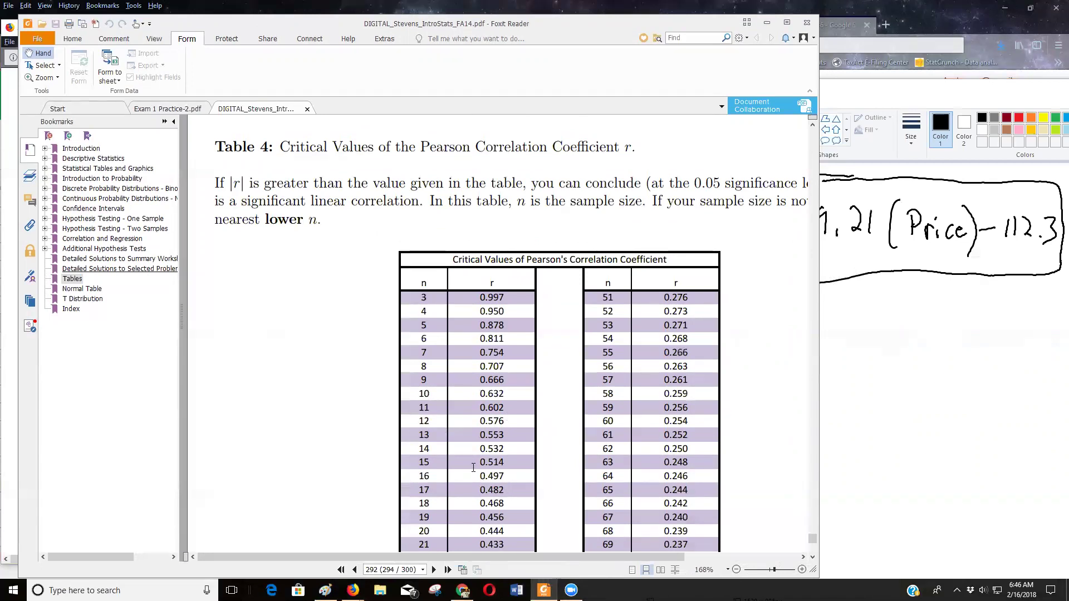
- Check the correlation in the Google Sheets results, and bring up the WebAssign window to read parts (b) to (d) of question 6
left_click(876, 327)
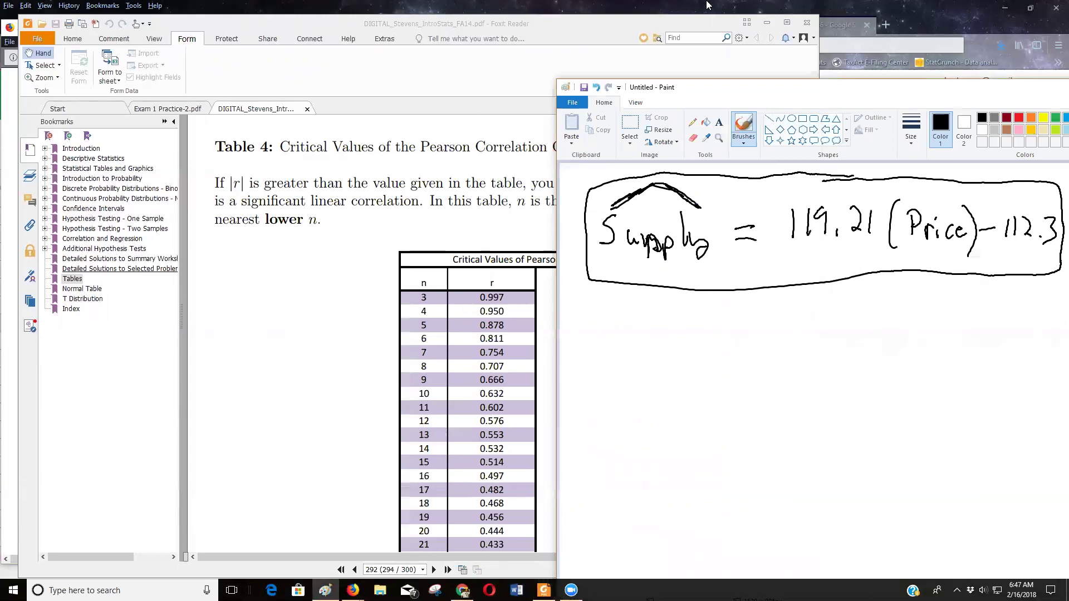
left_click(962, 17)
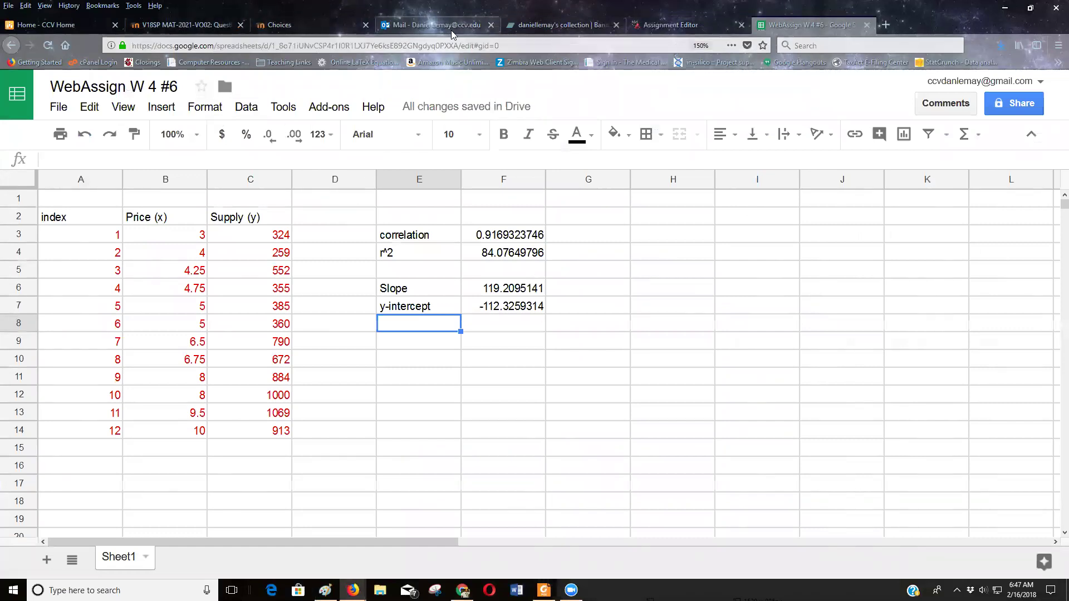
mouse_move(353, 590)
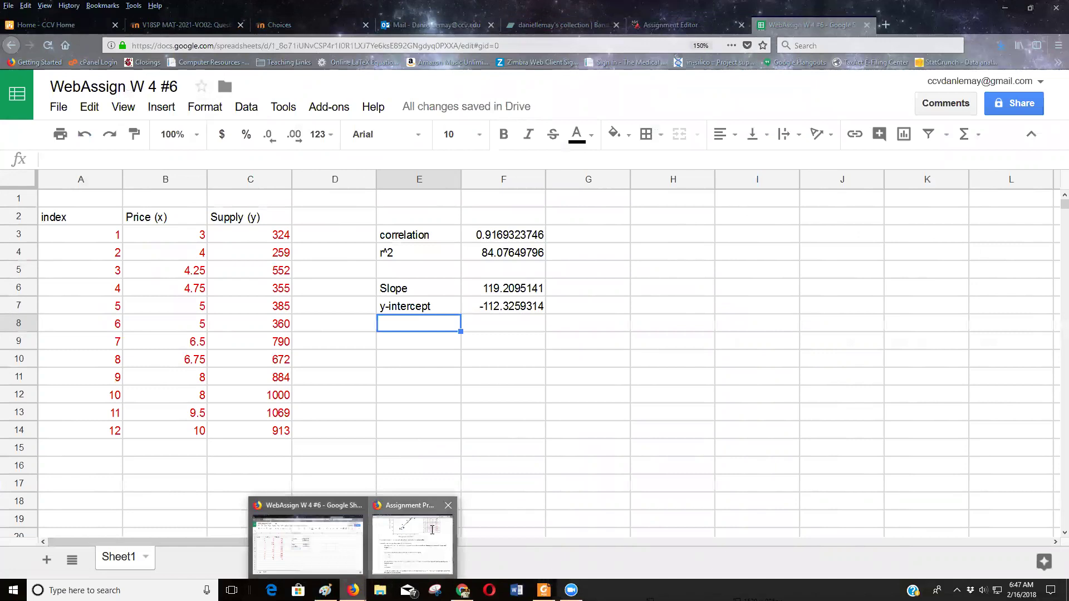
left_click(444, 561)
scroll(185, 333, "down", 4)
left_click(148, 308)
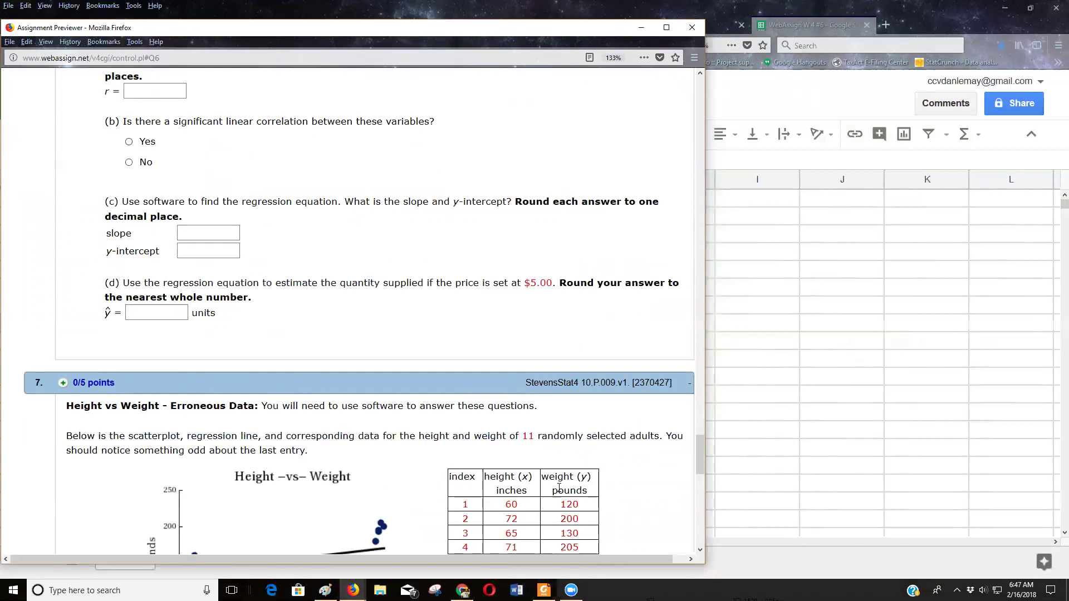
- Switch to Paint and handwrite a line of working directly beneath the regression equation for the $5.00 price estimate
left_click(325, 591)
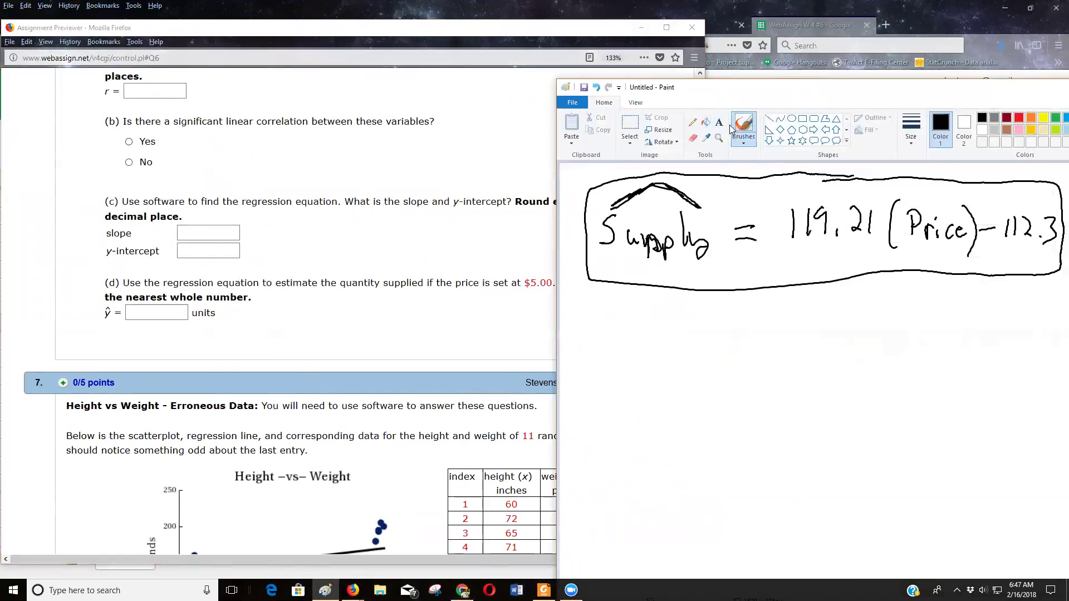
mouse_move(793, 297)
left_mouse_down()
mouse_move(792, 321)
mouse_move(838, 306)
left_mouse_up()
mouse_move(846, 288)
left_mouse_down()
mouse_move(859, 306)
mouse_move(894, 305)
left_mouse_up()
mouse_move(895, 283)
left_mouse_down()
mouse_move(920, 315)
mouse_move(945, 300)
mouse_move(972, 305)
left_mouse_up()
left_click_drag(977, 284, 991, 304)
left_click_drag(997, 302, 1023, 305)
left_click_drag(756, 309, 773, 318)
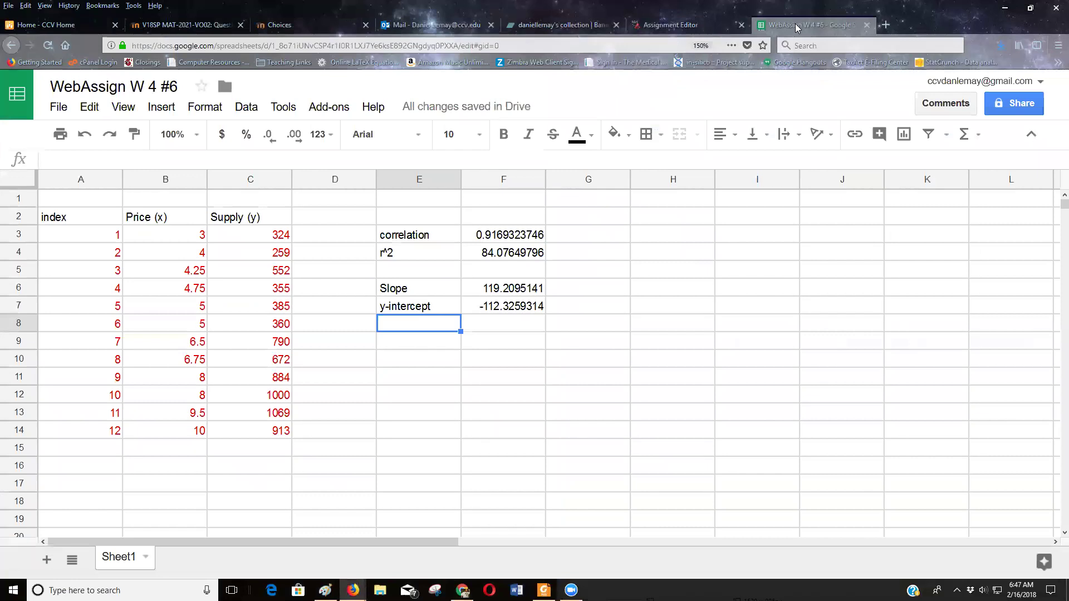
- Return to the WebAssign W 4 #6 spreadsheet and enter the label "Prediction for $5" in cell E10
left_click(800, 27)
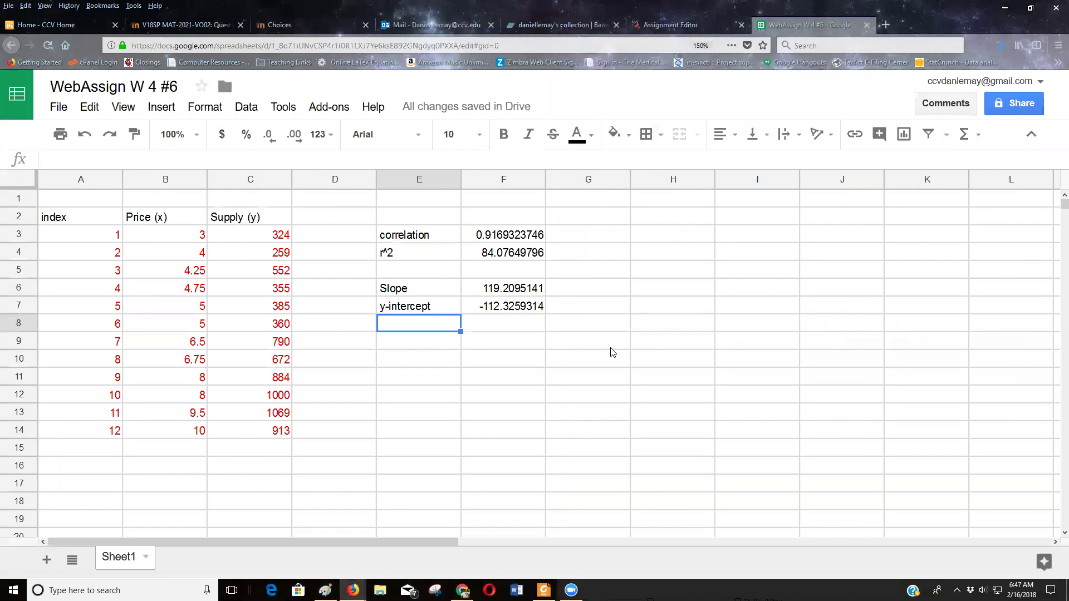
left_click(438, 352)
type("Pr")
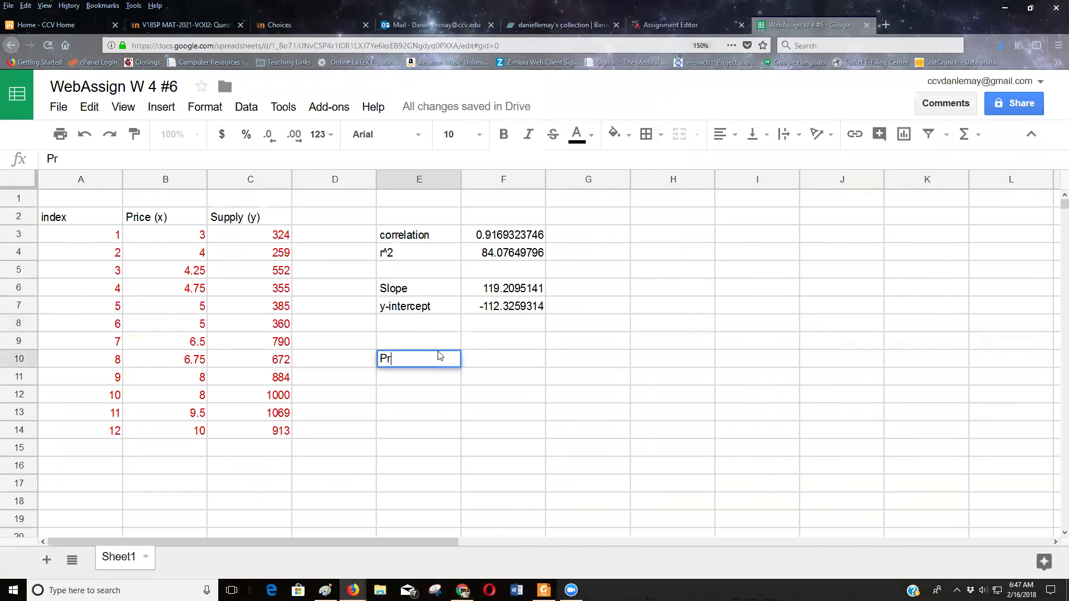
type("ediction for ")
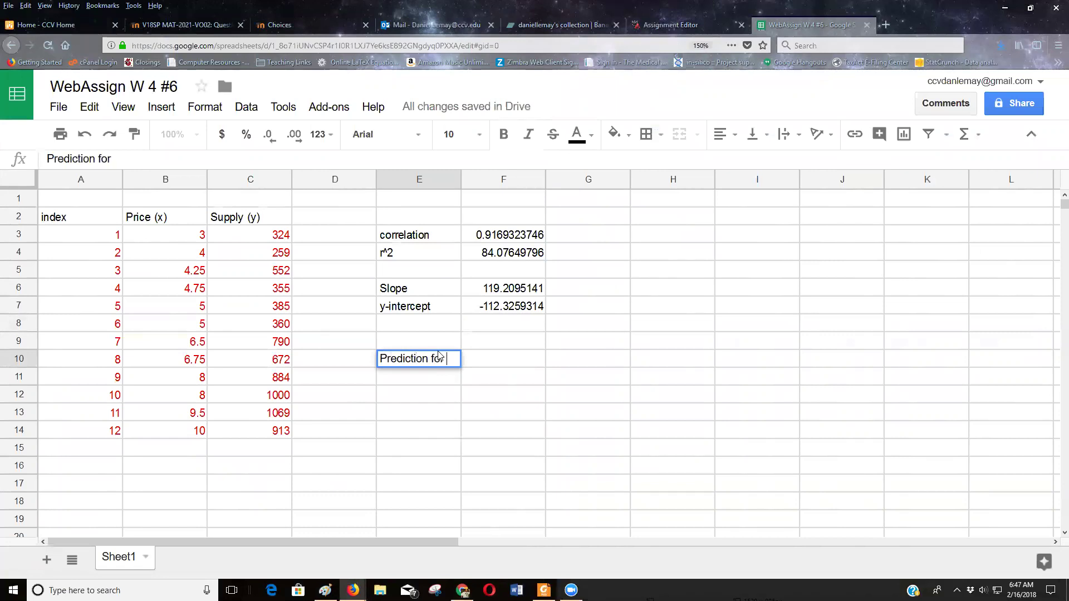
type("$5")
key("Tab")
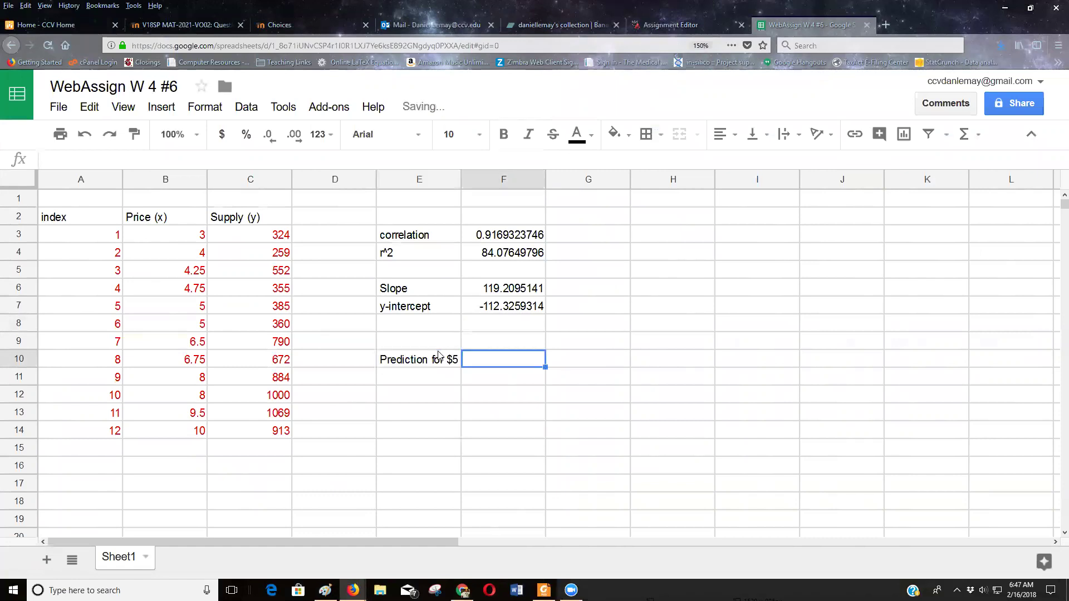
- Compute the predicted supply in F10 with the formula =F6*5+F7, using the slope and y-intercept cells
type("=")
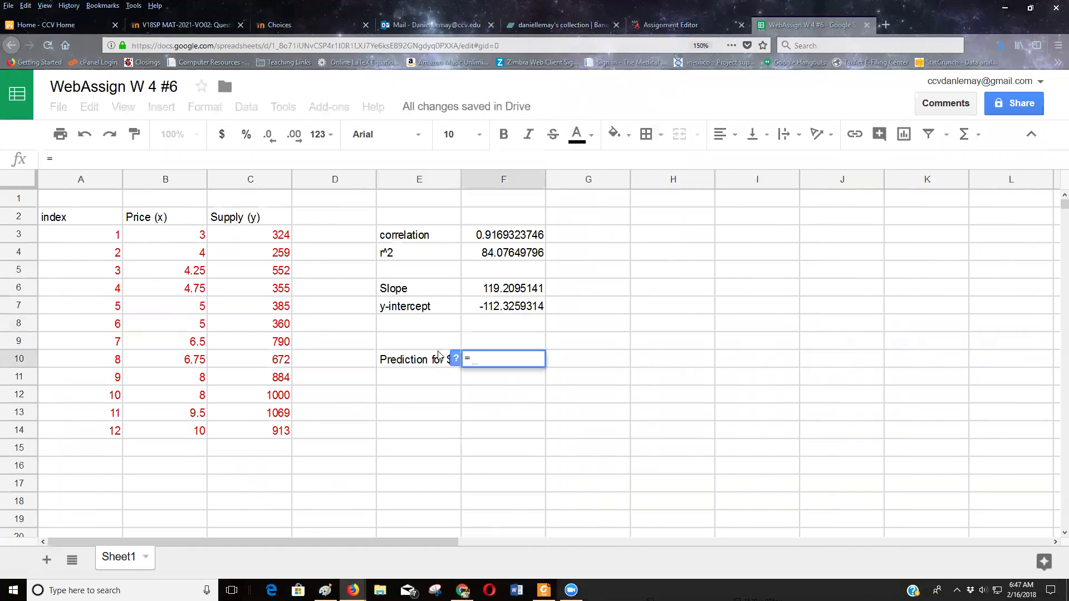
left_click(497, 290)
type("*5")
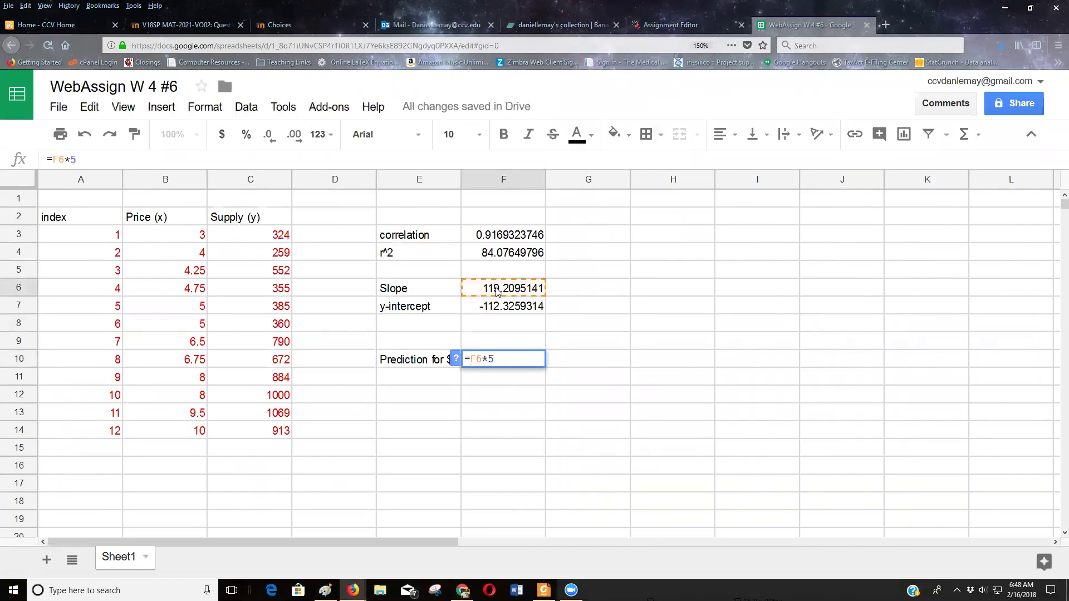
type("+")
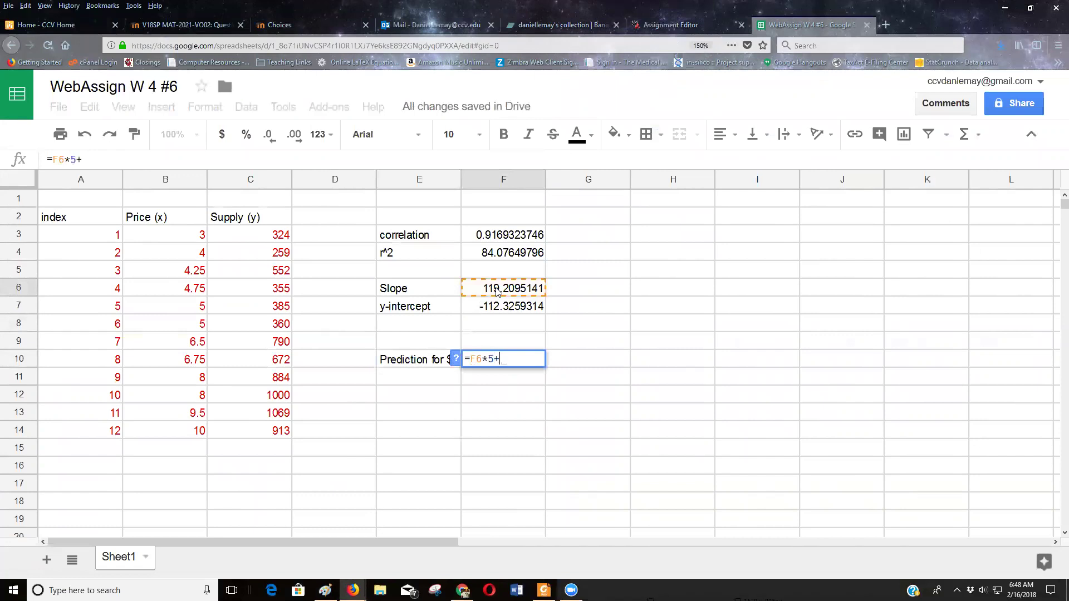
left_click(508, 315)
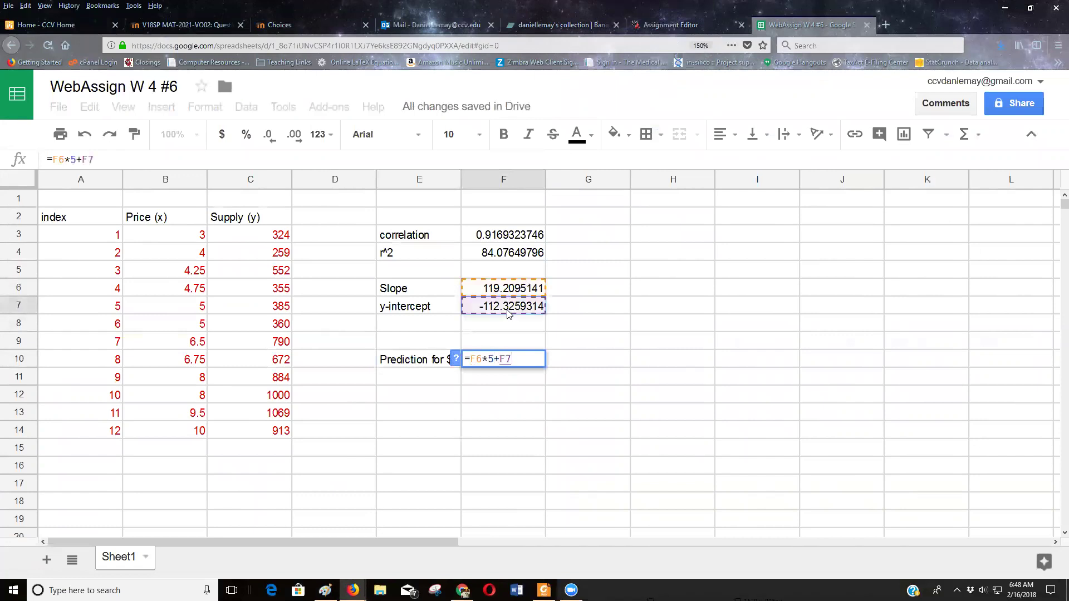
key("Return")
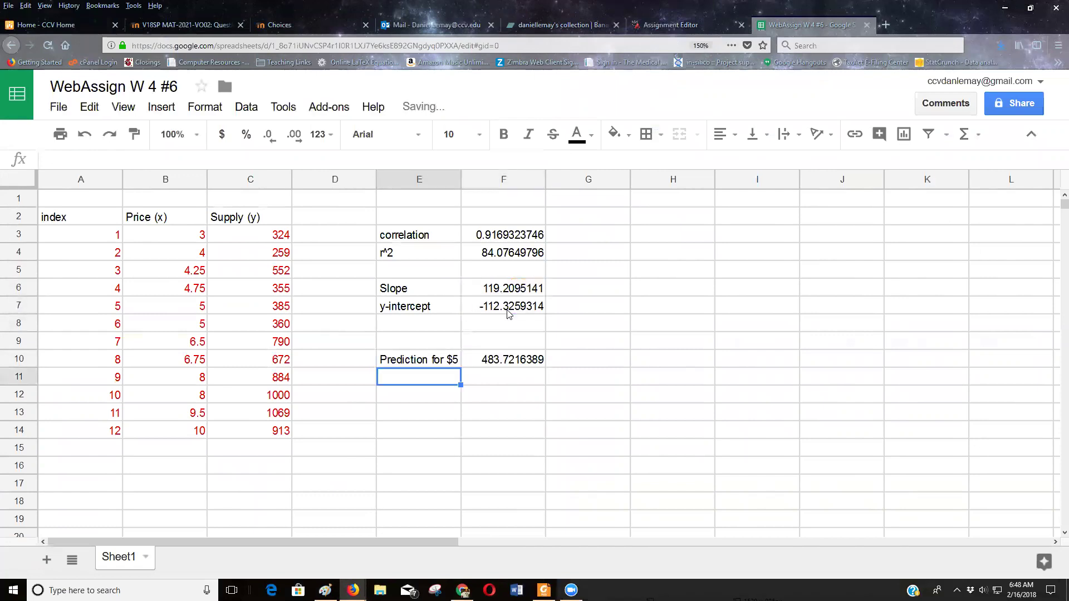